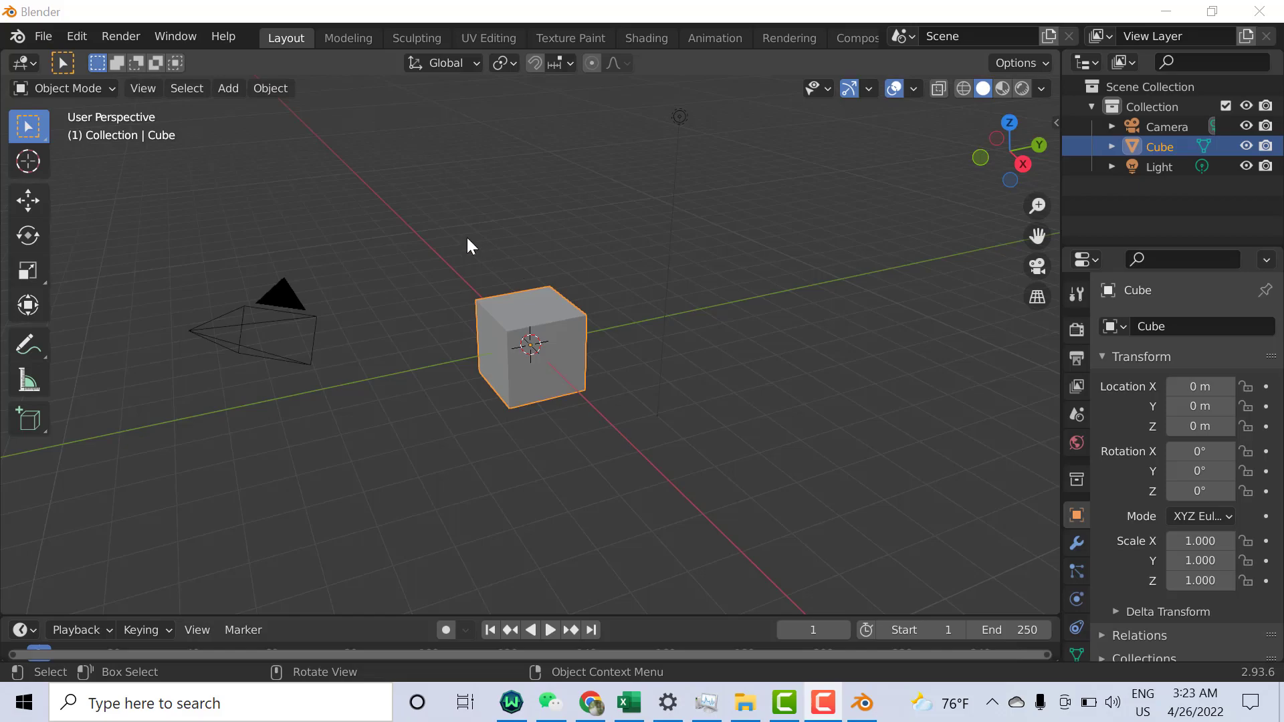
# - Delete the default cube and light, and show the viewport sidebar
pyautogui.moveTo(405, 239); pyautogui.dragTo(733, 545)
pyautogui.press('Delete')
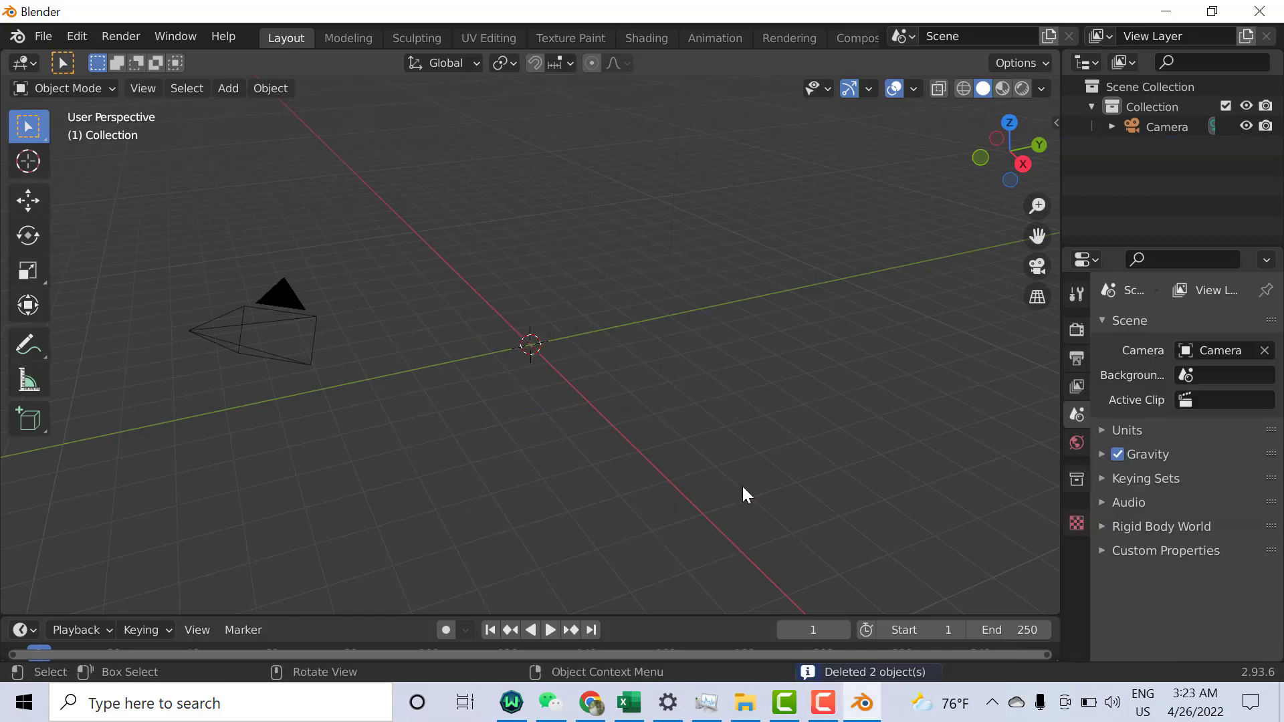
pyautogui.press('n')
# - Add a Bezier circle curve at the world origin
pyautogui.hotkey('shift', 'a')
pyautogui.moveTo(503, 146)
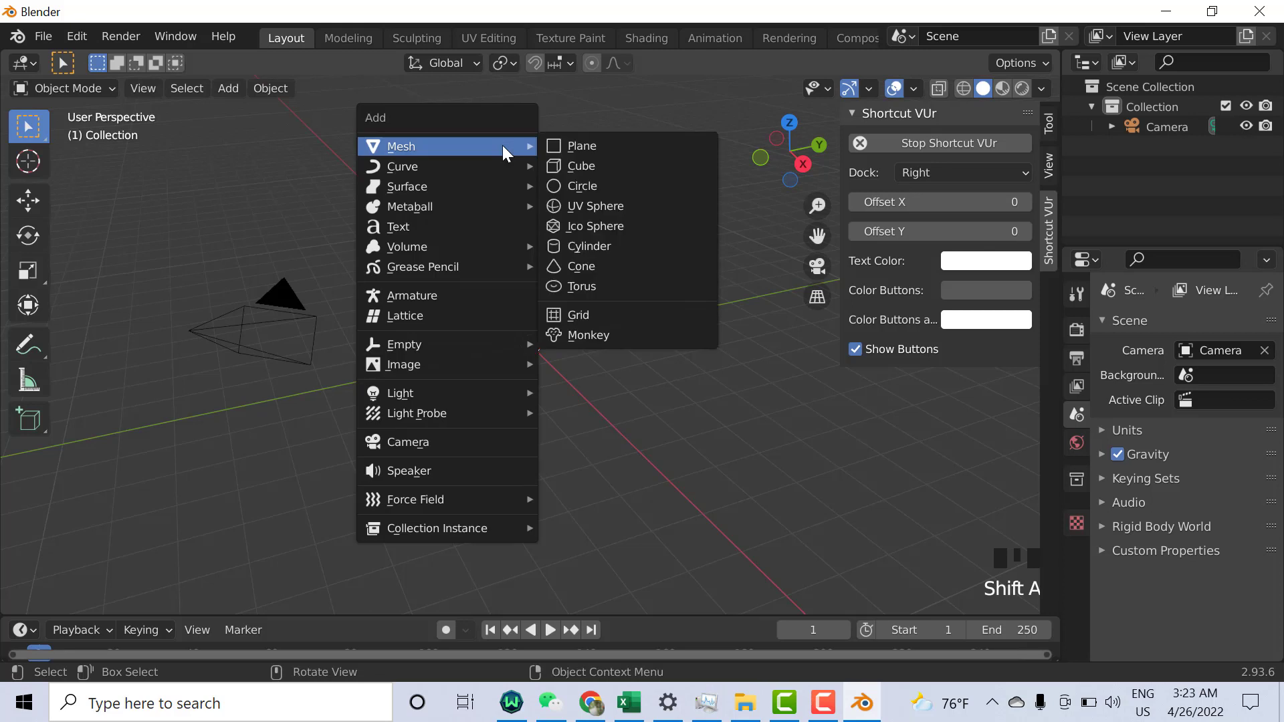
pyautogui.moveTo(495, 172)
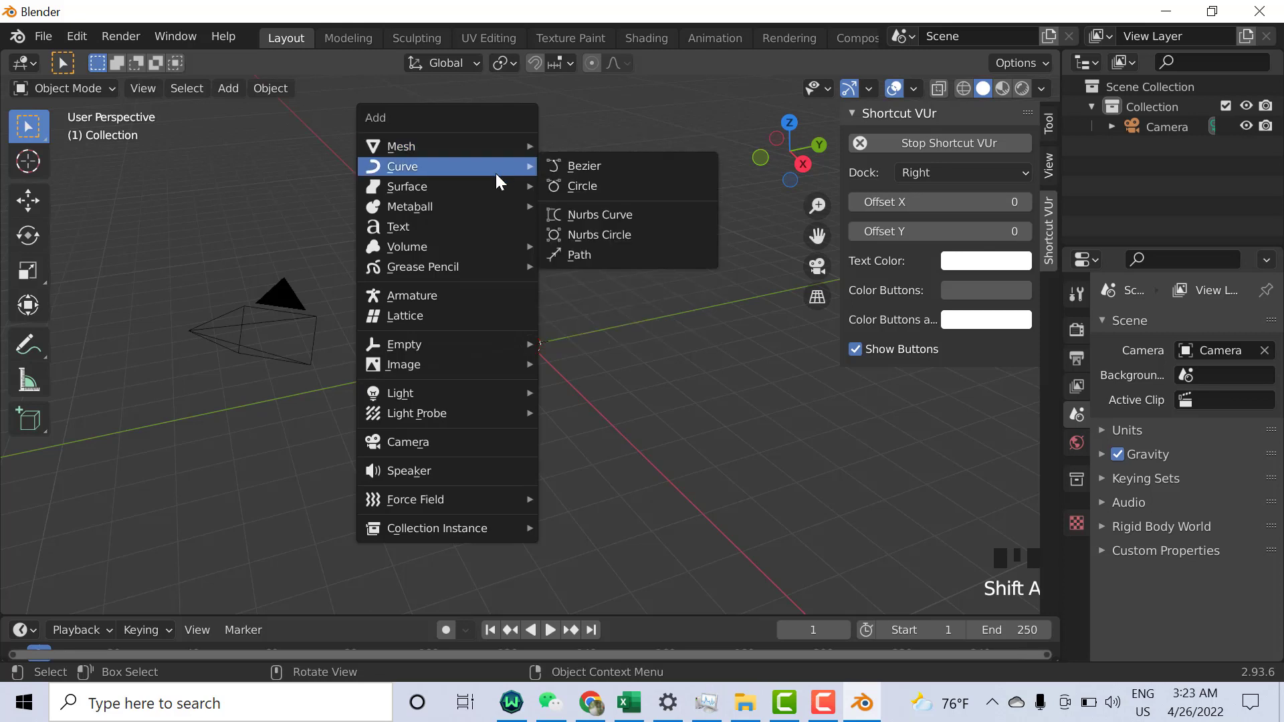
pyautogui.click(624, 184)
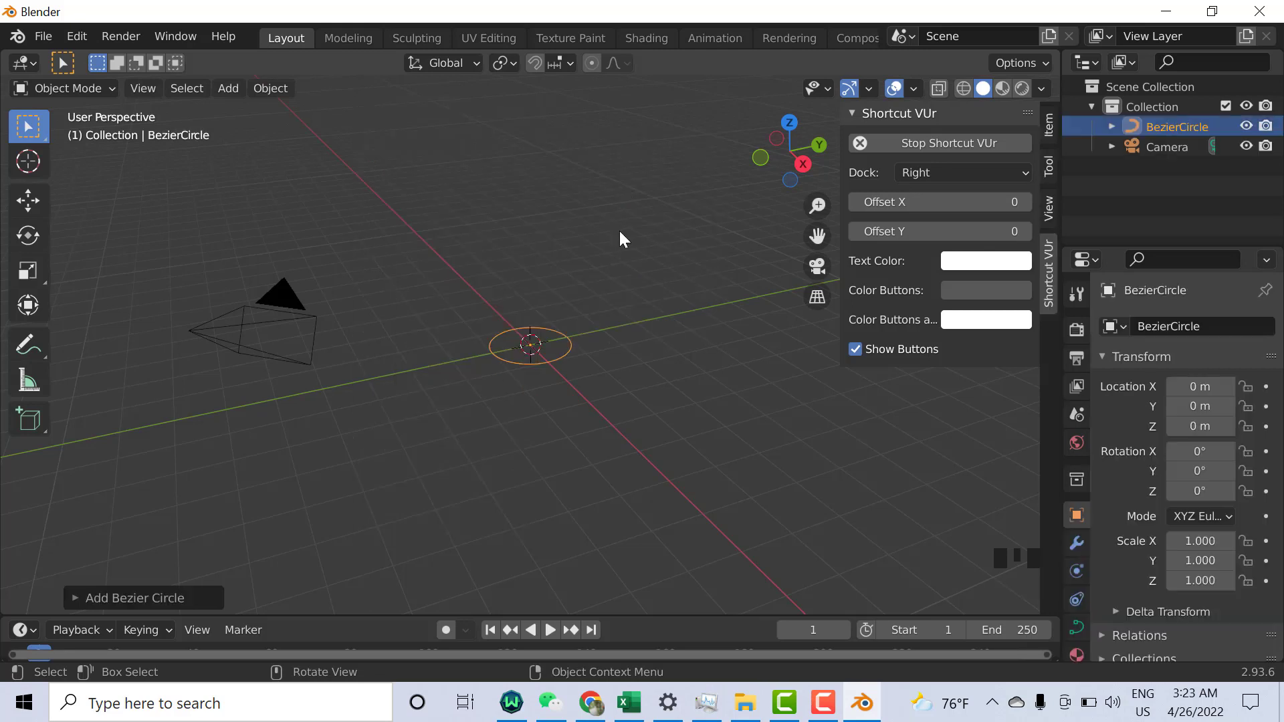
pyautogui.click(552, 361)
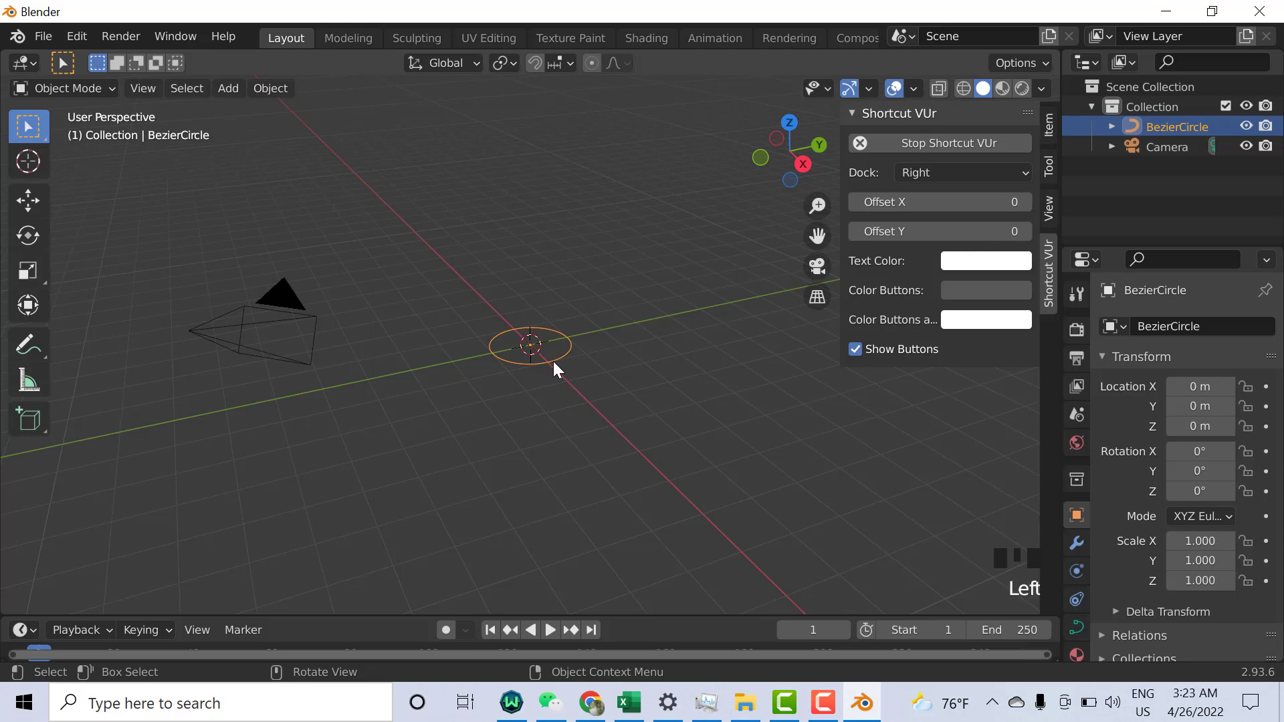
# - Give the Bezier circle a round bevel with a depth of 0.25 m in its curve geometry settings
pyautogui.click(1072, 625)
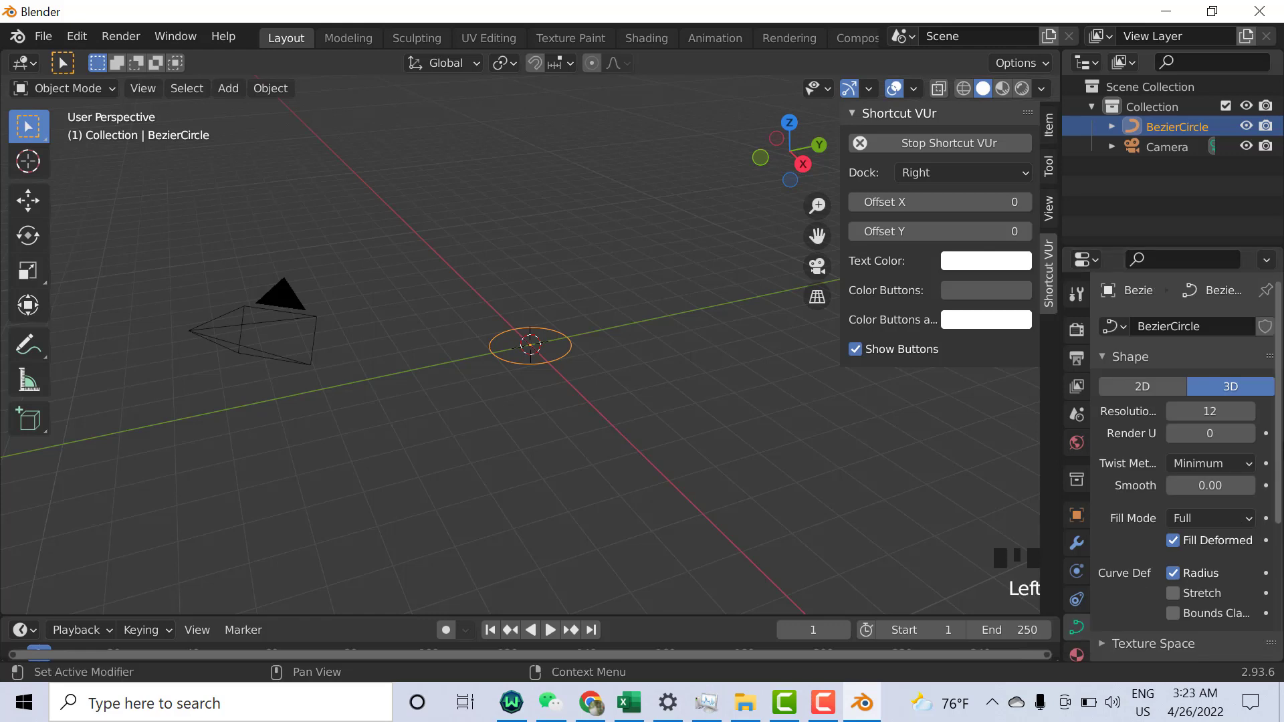
pyautogui.moveTo(1279, 455); pyautogui.dragTo(1279, 515)
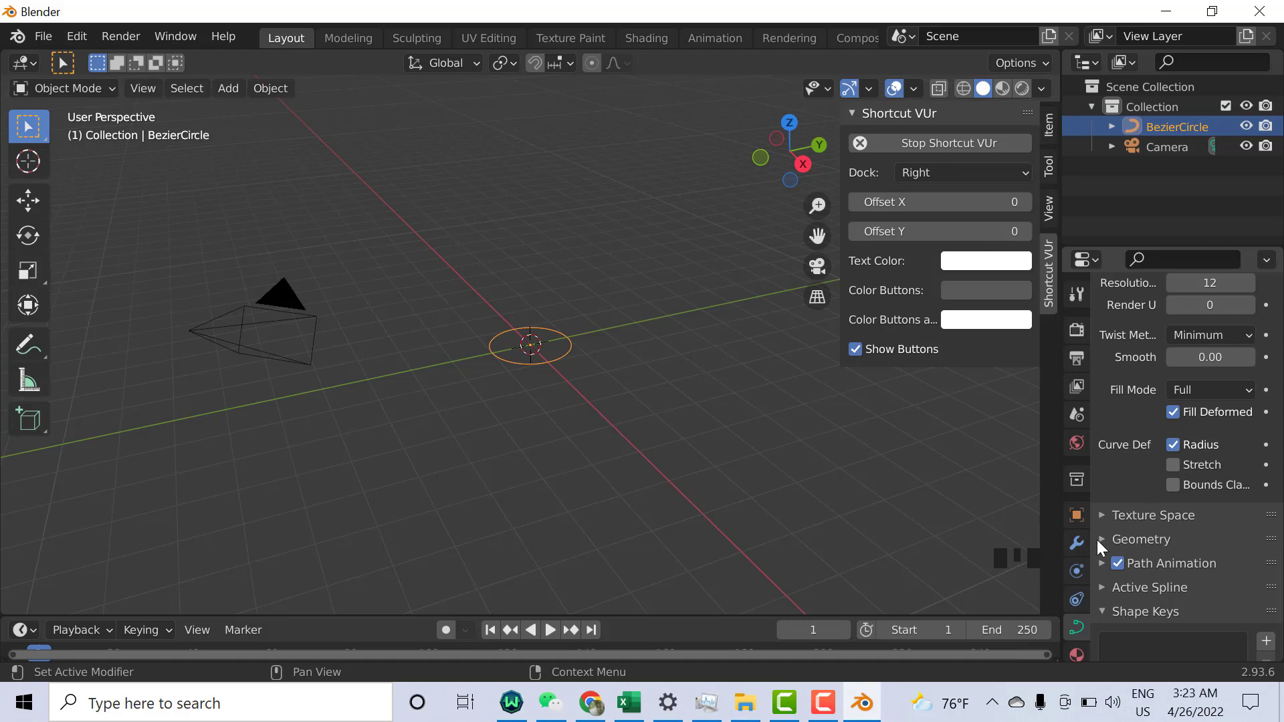
pyautogui.click(1100, 539)
pyautogui.moveTo(1279, 448); pyautogui.dragTo(1248, 543)
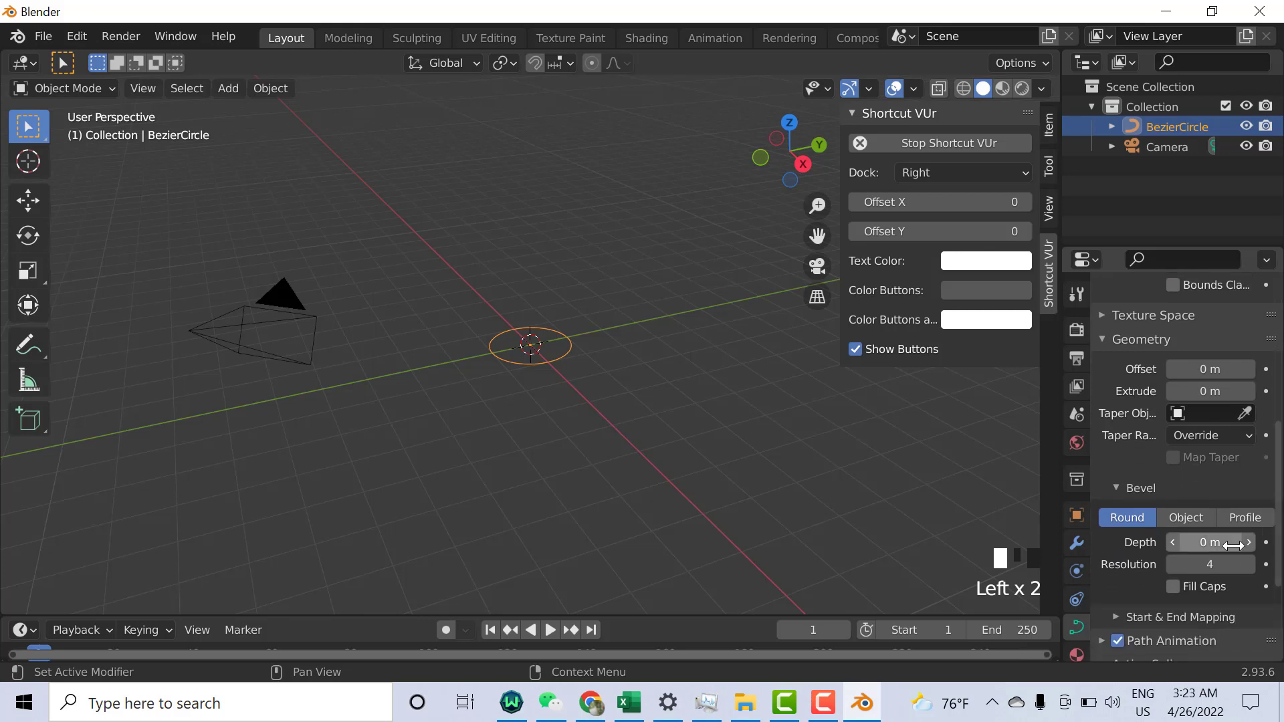
pyautogui.click(1249, 542)
pyautogui.click(1249, 543)
pyautogui.click(1249, 542)
pyautogui.click(1249, 542)
pyautogui.click(1249, 542)
pyautogui.click(1248, 543)
pyautogui.click(1248, 543)
pyautogui.click(1248, 542)
pyautogui.click(1249, 543)
pyautogui.click(1249, 542)
pyautogui.click(1248, 543)
pyautogui.click(1249, 542)
pyautogui.click(1248, 543)
pyautogui.click(1249, 542)
pyautogui.click(1248, 543)
pyautogui.click(1248, 543)
pyautogui.click(1249, 542)
pyautogui.click(1249, 543)
pyautogui.click(1249, 542)
pyautogui.click(1248, 543)
pyautogui.click(1249, 543)
pyautogui.click(1249, 543)
pyautogui.click(1249, 543)
pyautogui.click(1249, 542)
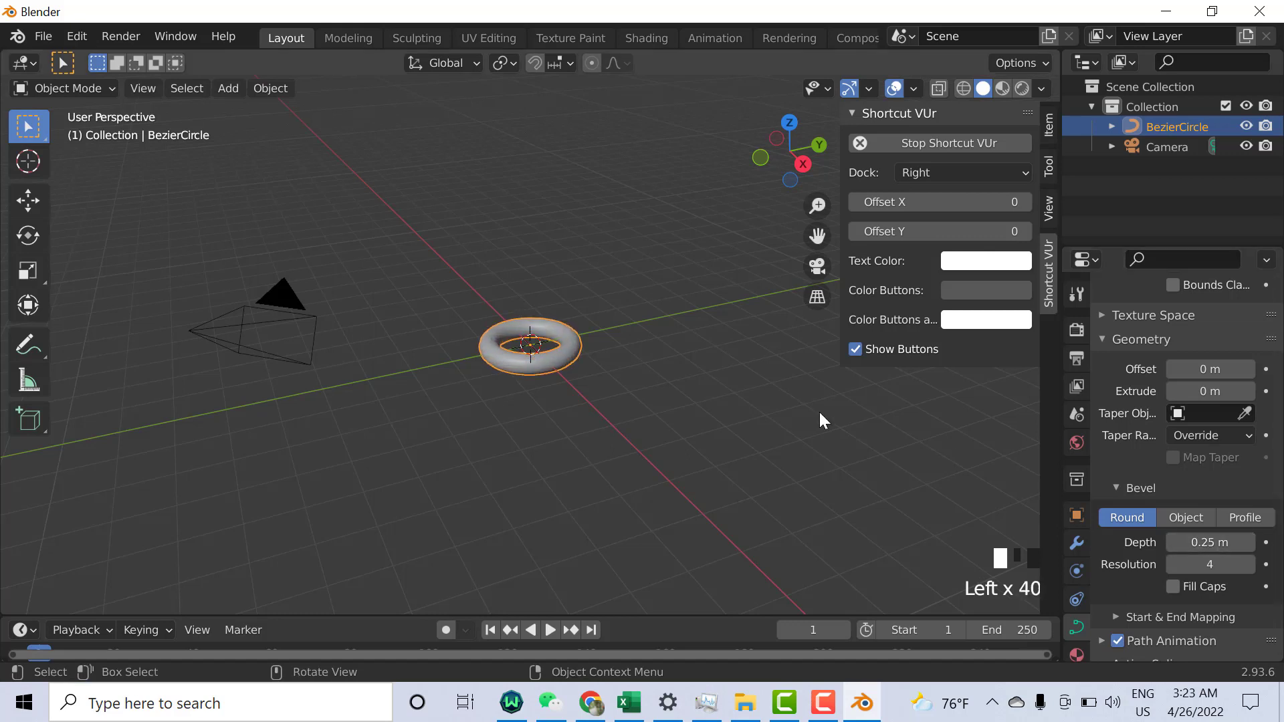
# - Deselect the ring, switch the viewport shading to Rendered and view the ring from the top
pyautogui.moveTo(633, 388); pyautogui.dragTo(552, 279, button='middle')
pyautogui.click(822, 457)
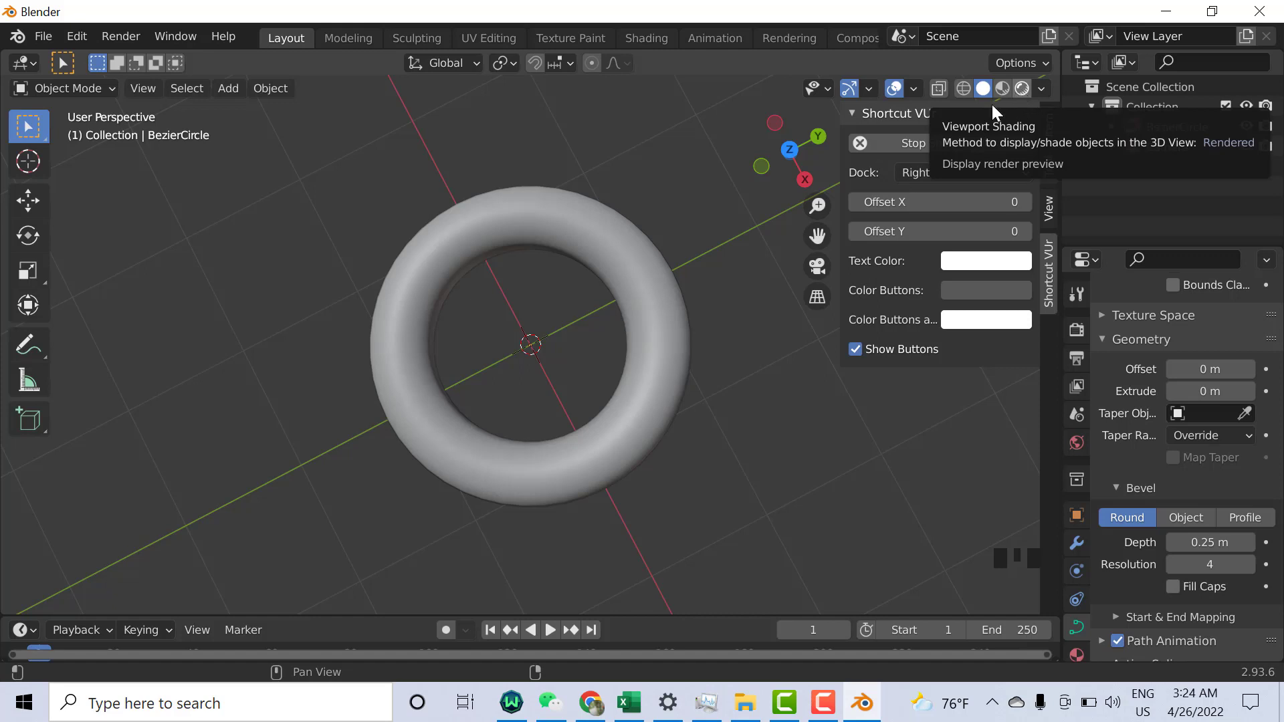
pyautogui.click(1021, 90)
pyautogui.click(789, 148)
pyautogui.click(812, 432)
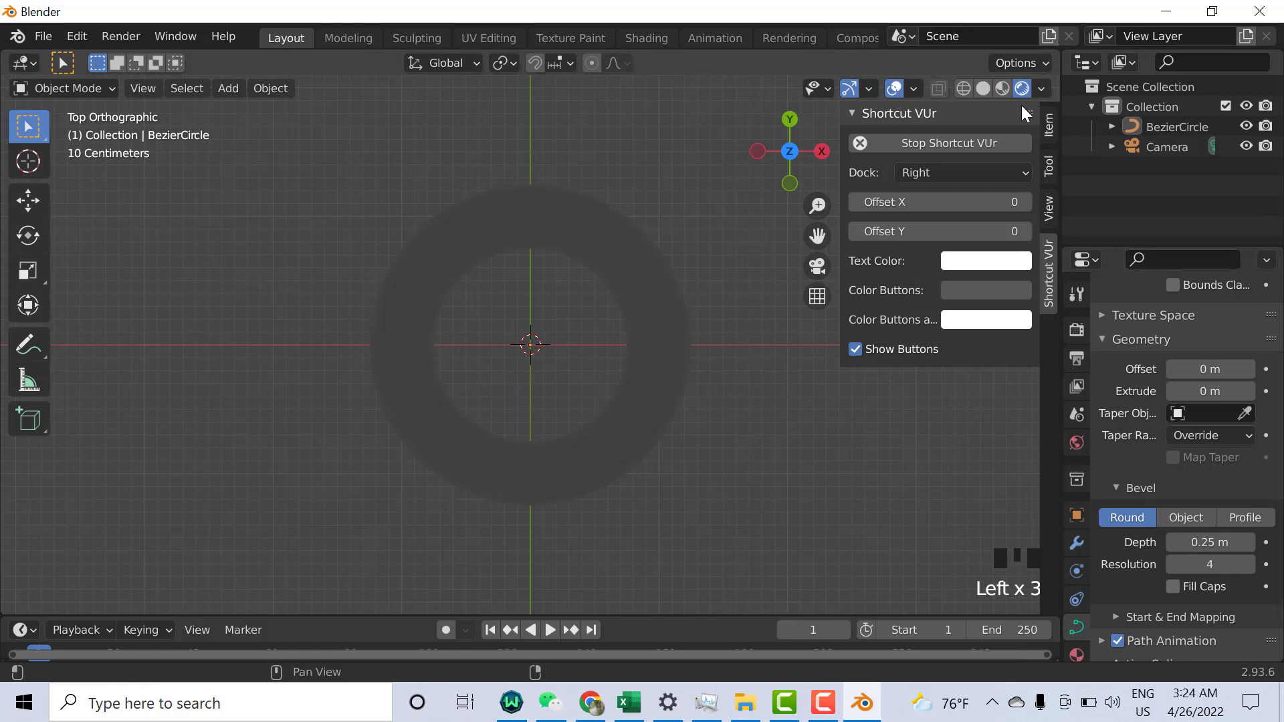
# - Darken the world background colour to a value (V) of 0.027
pyautogui.click(1078, 443)
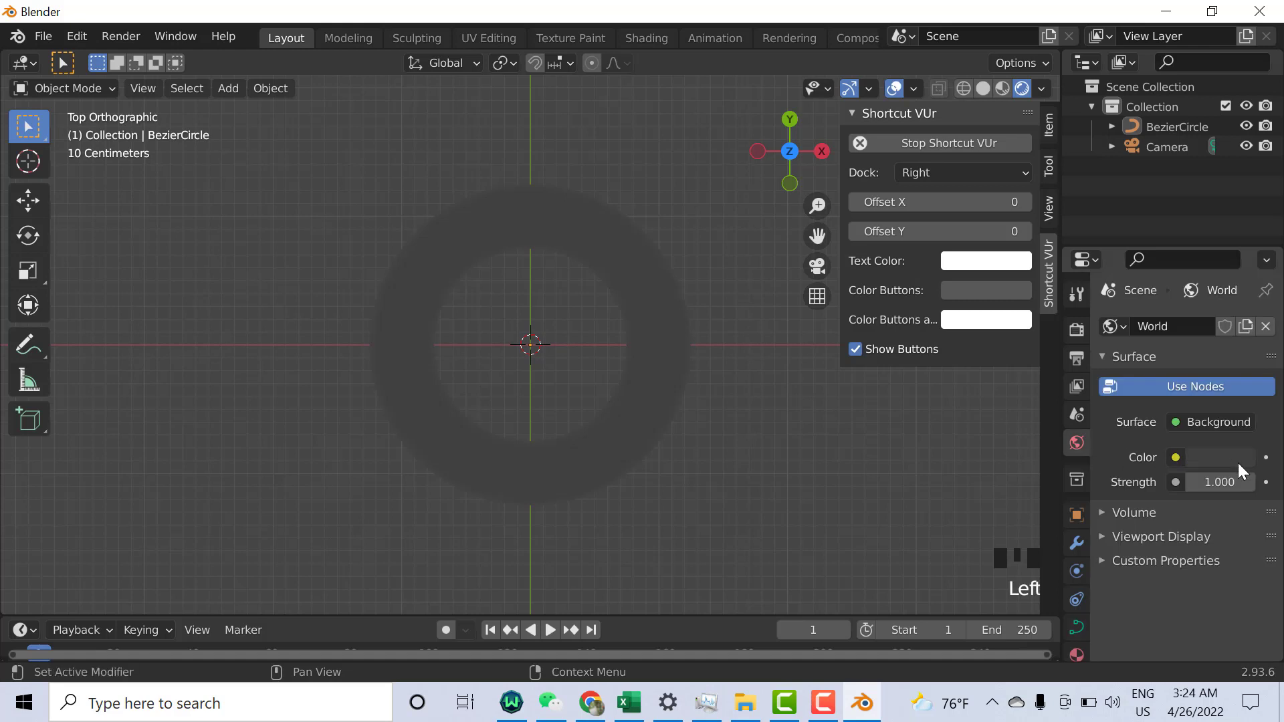
pyautogui.click(1210, 462)
pyautogui.moveTo(1239, 279); pyautogui.dragTo(1239, 292)
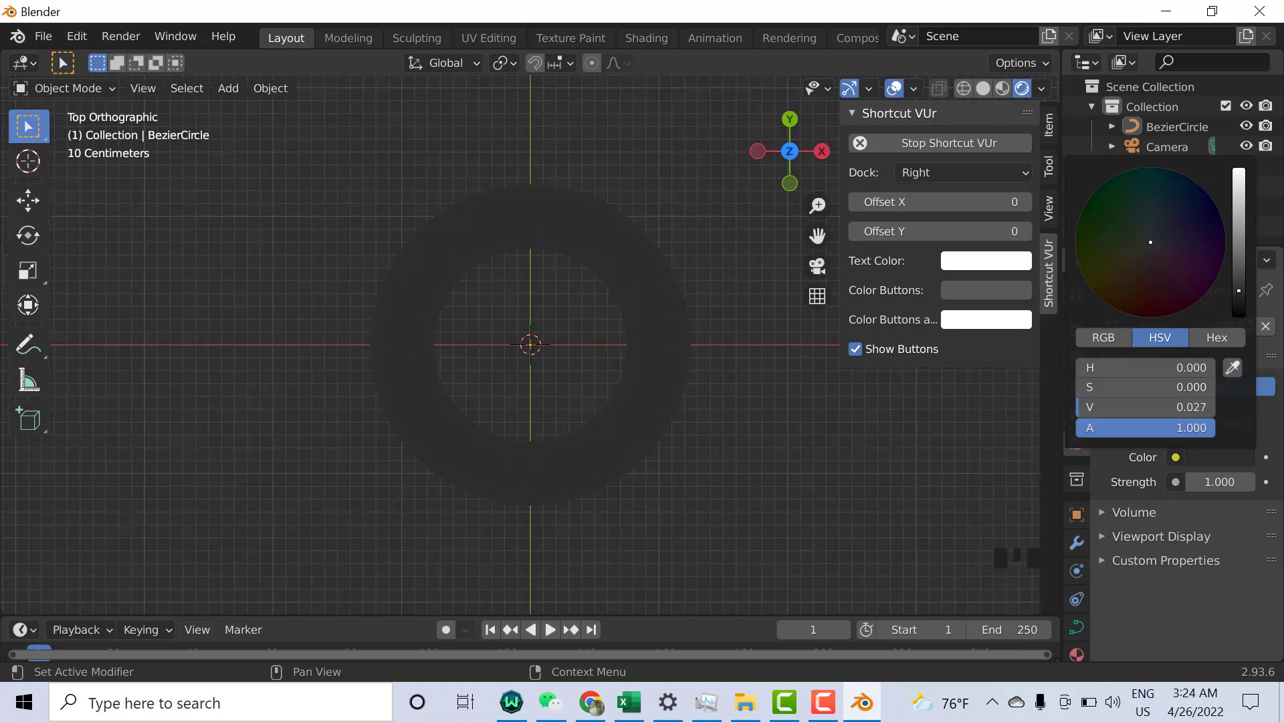
pyautogui.click(739, 478)
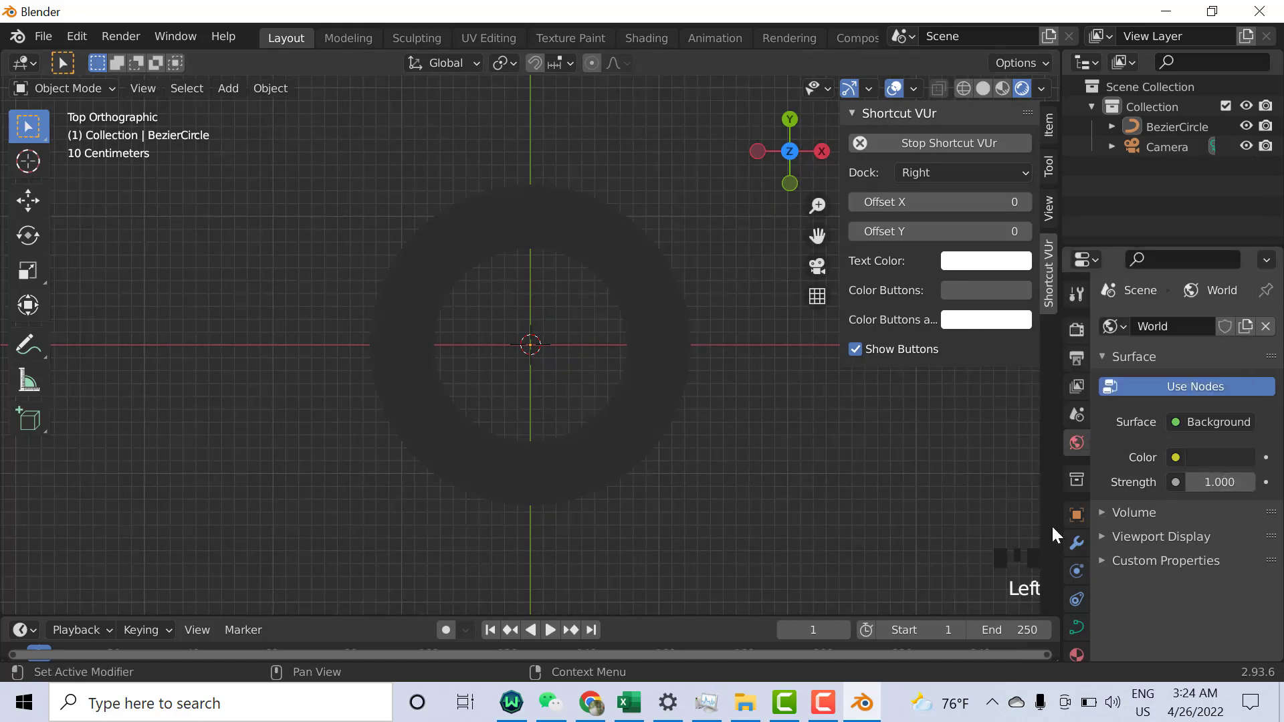
# - Add a new material to the Bezier circle and rename it Circle.001
pyautogui.click(1078, 652)
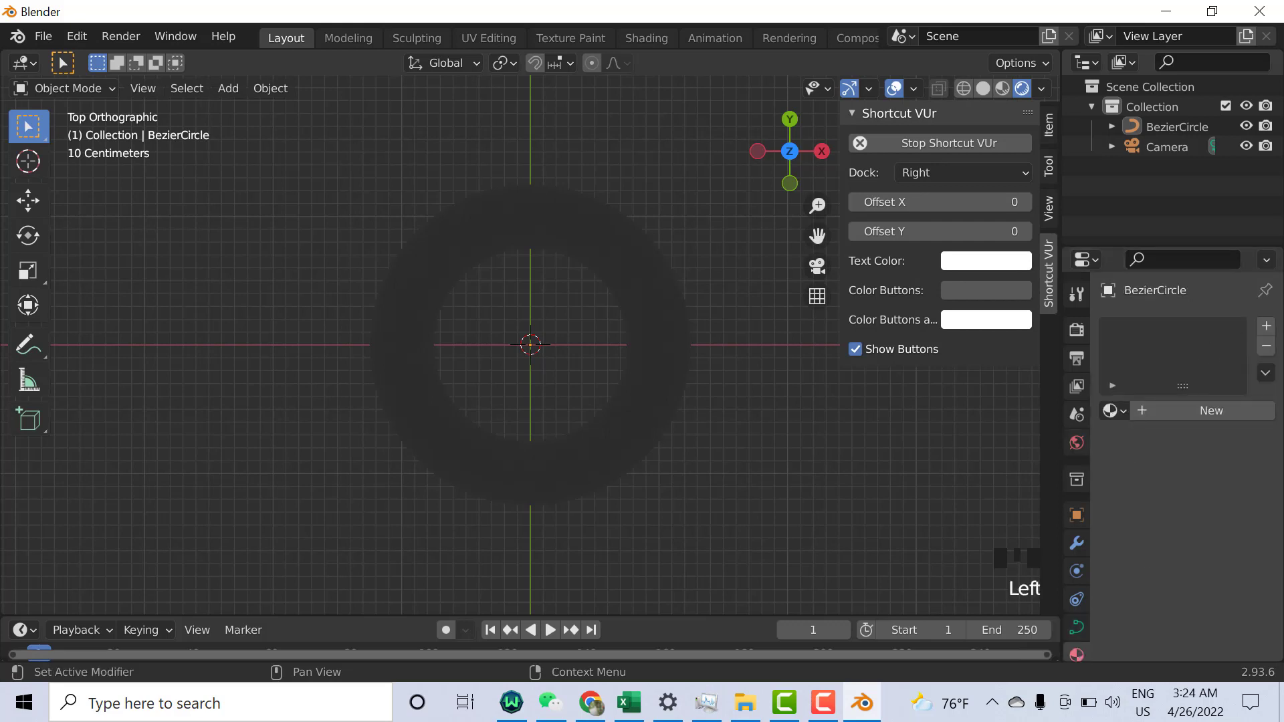
pyautogui.click(1266, 327)
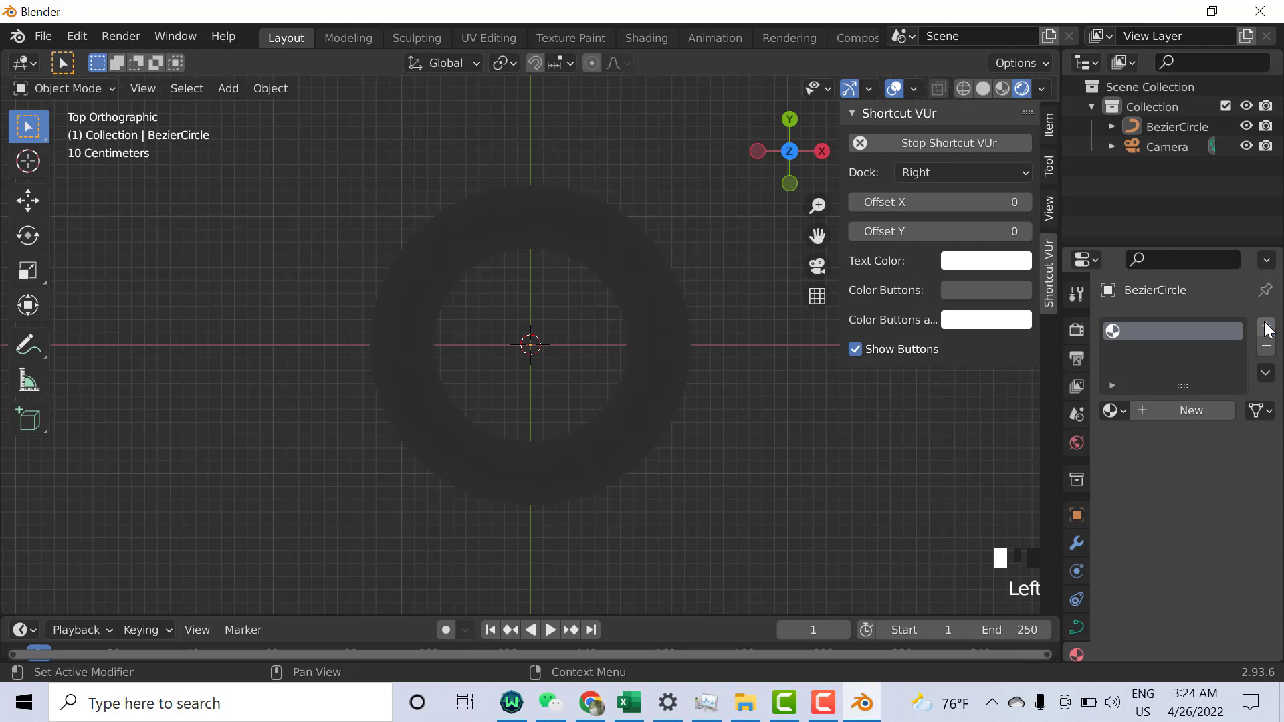
pyautogui.click(1176, 408)
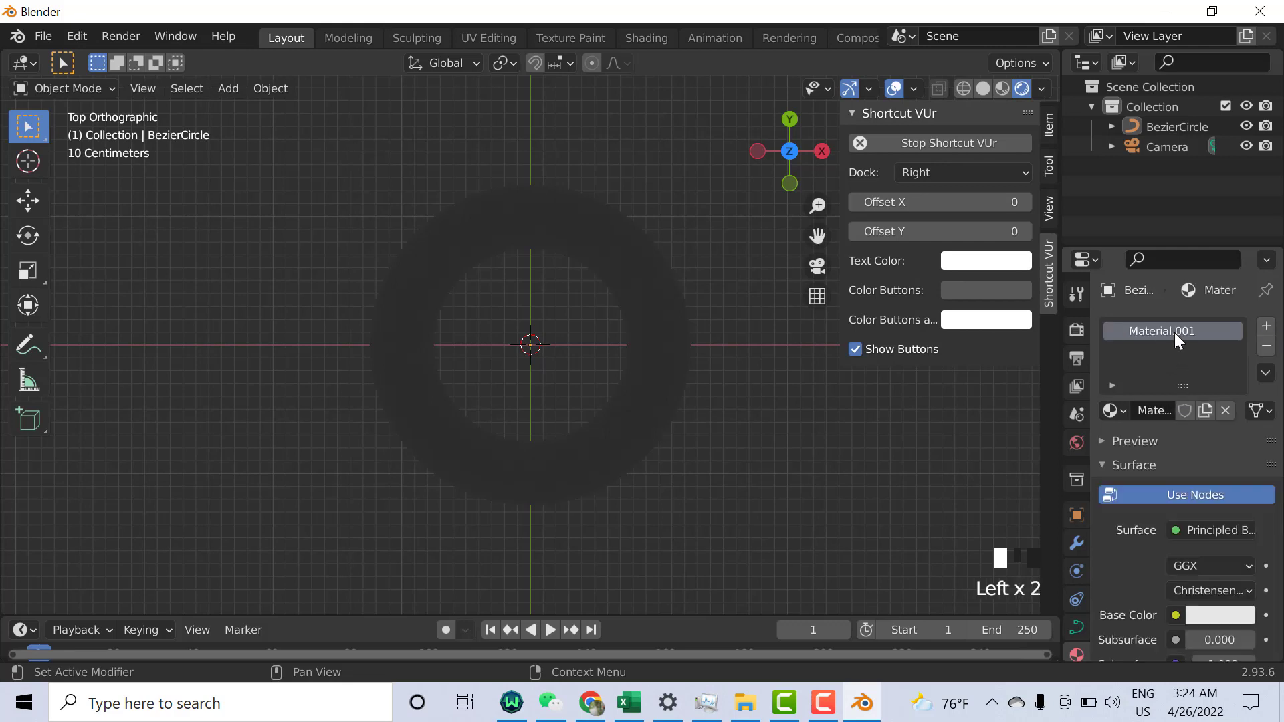
pyautogui.tripleClick(1169, 331)
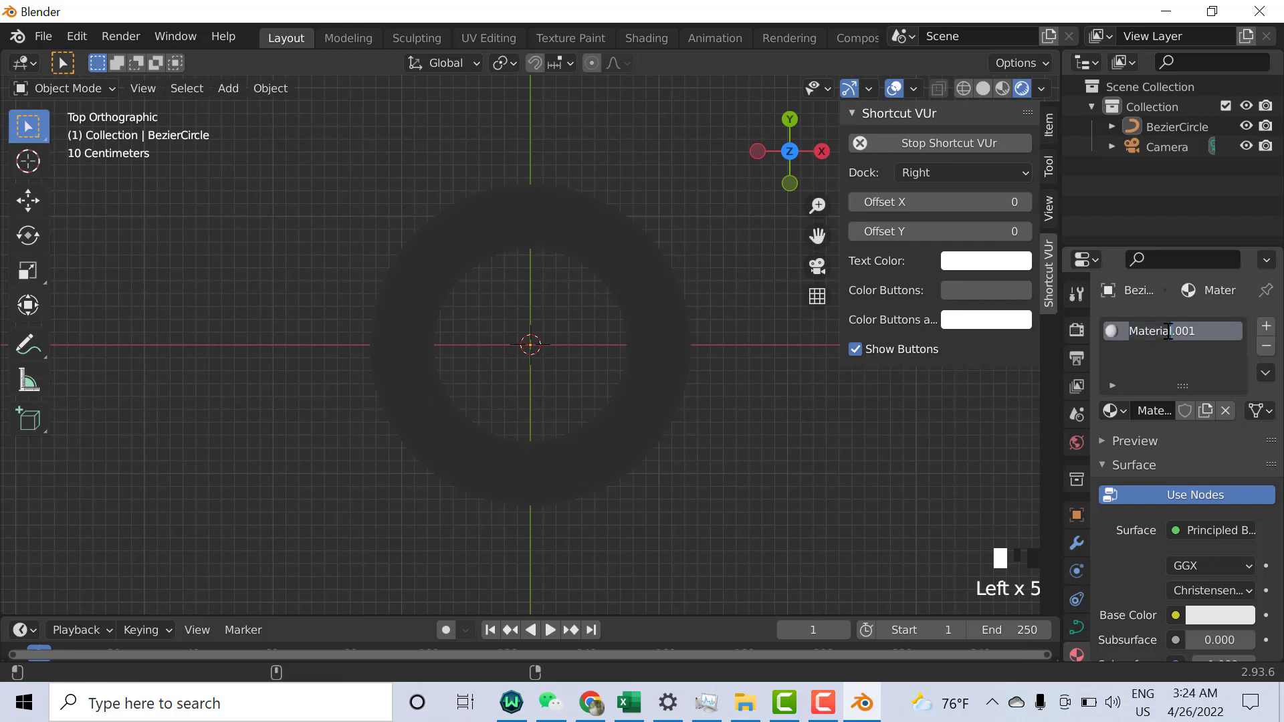
pyautogui.write('Cir')
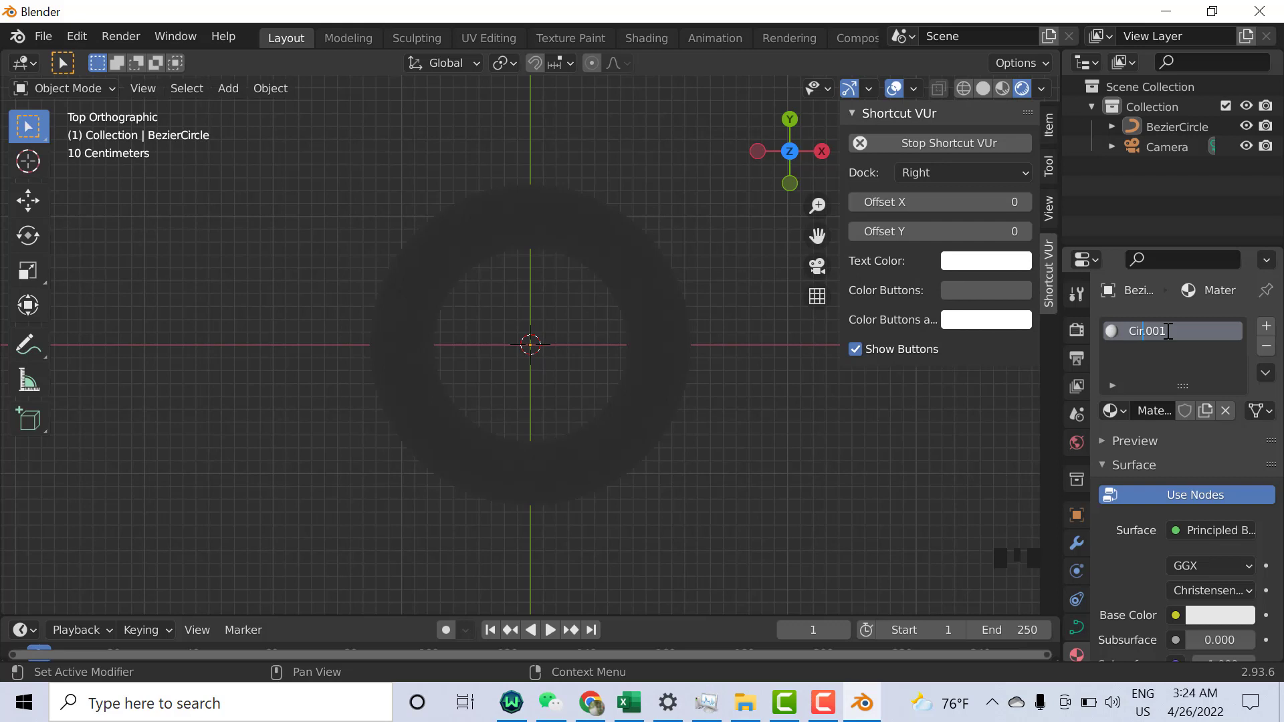
pyautogui.write('cle')
pyautogui.press('Return')
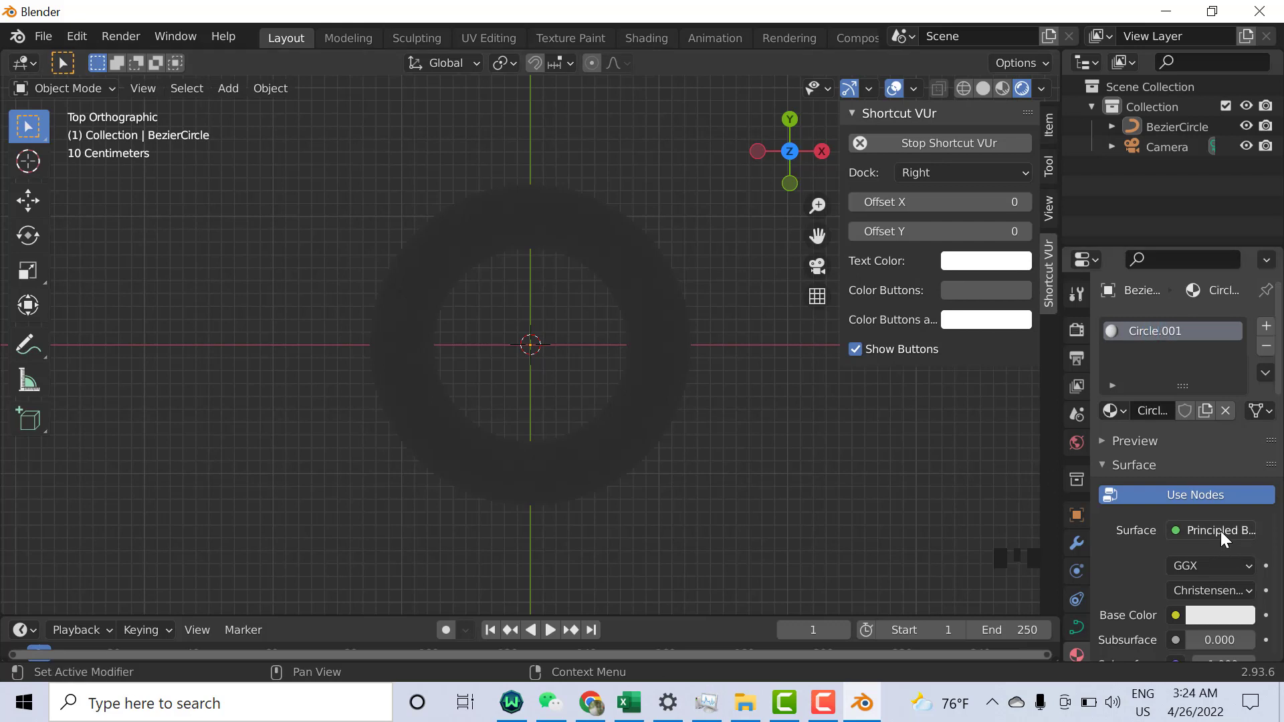
# - Change the world's surface shader to Emission
pyautogui.click(1078, 442)
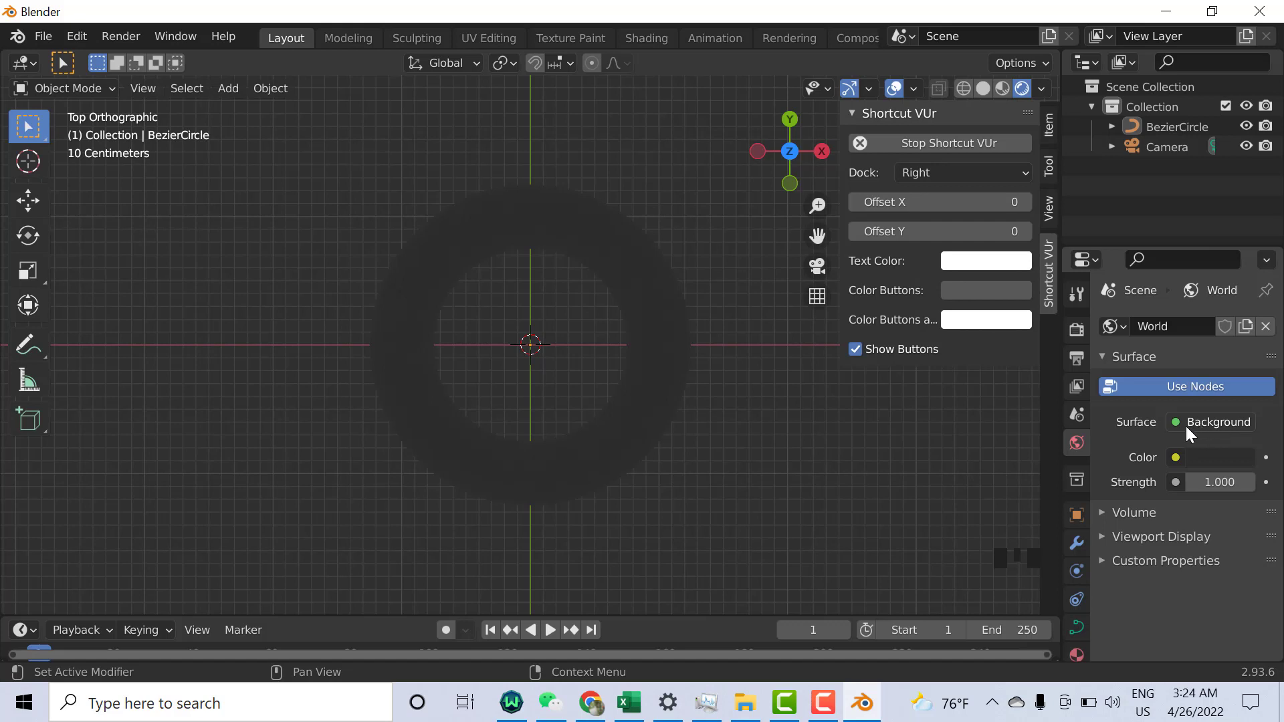
pyautogui.click(1218, 421)
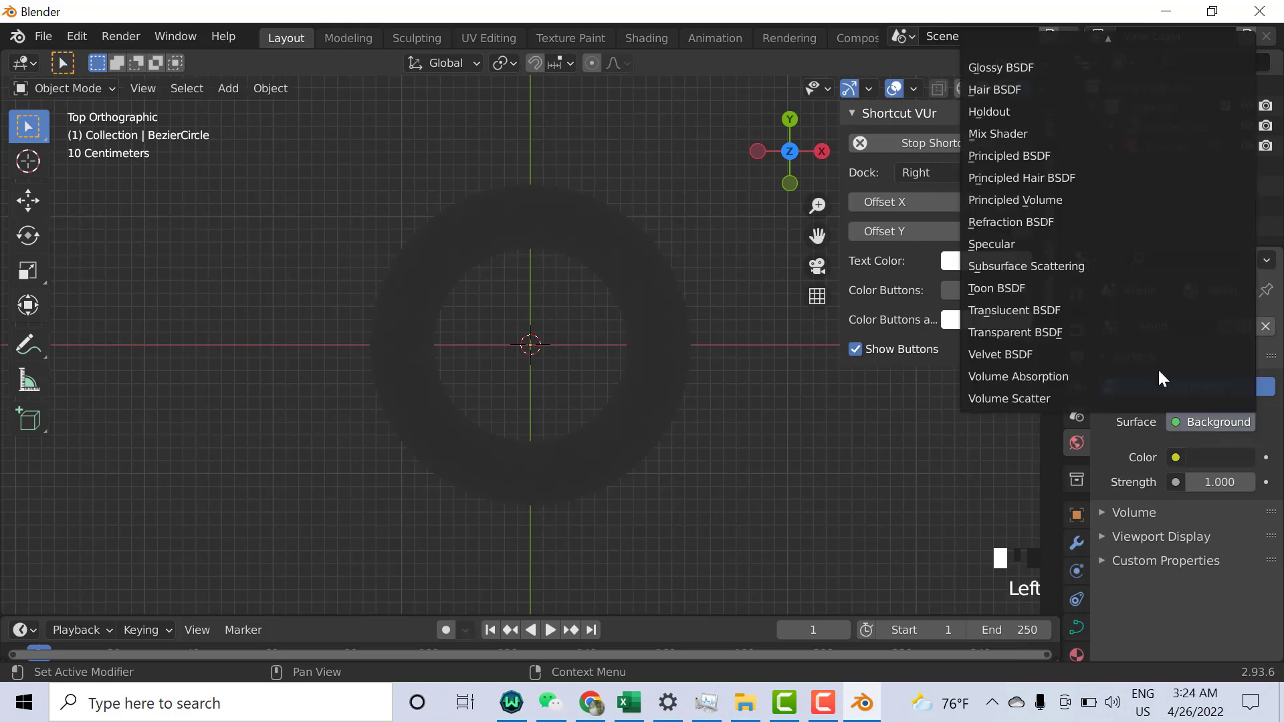
pyautogui.press('e')
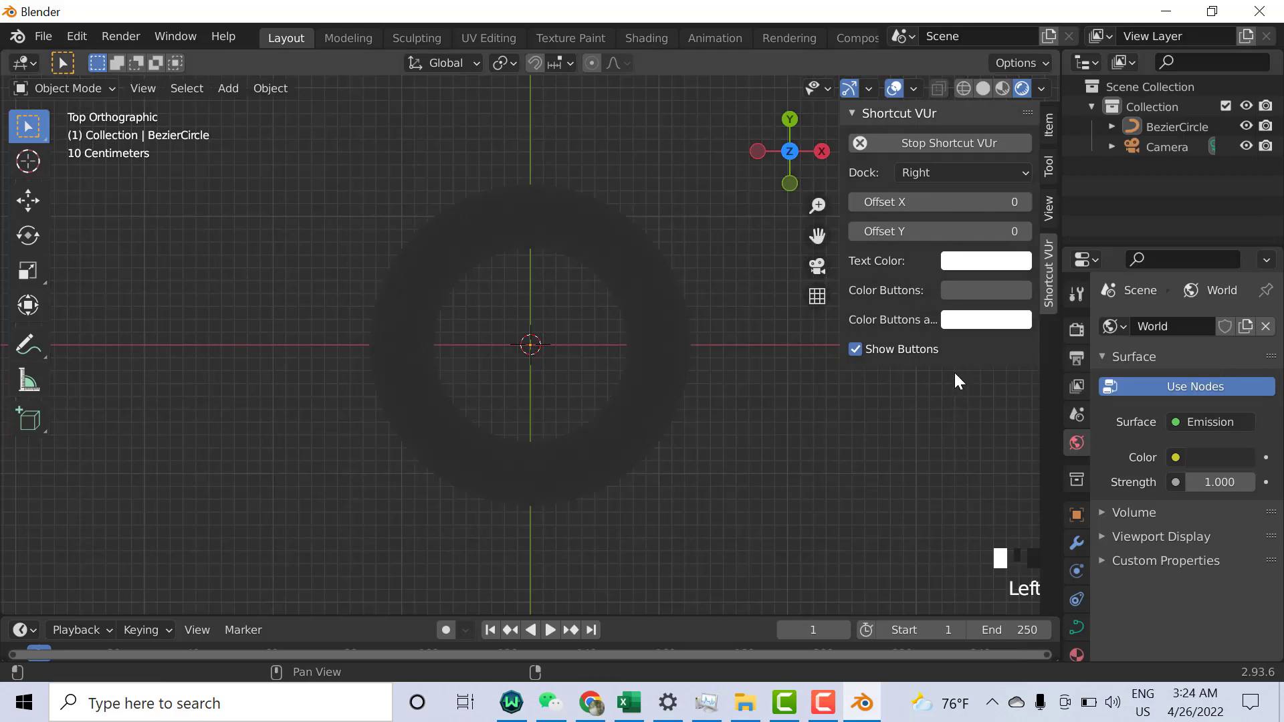
pyautogui.click(957, 432)
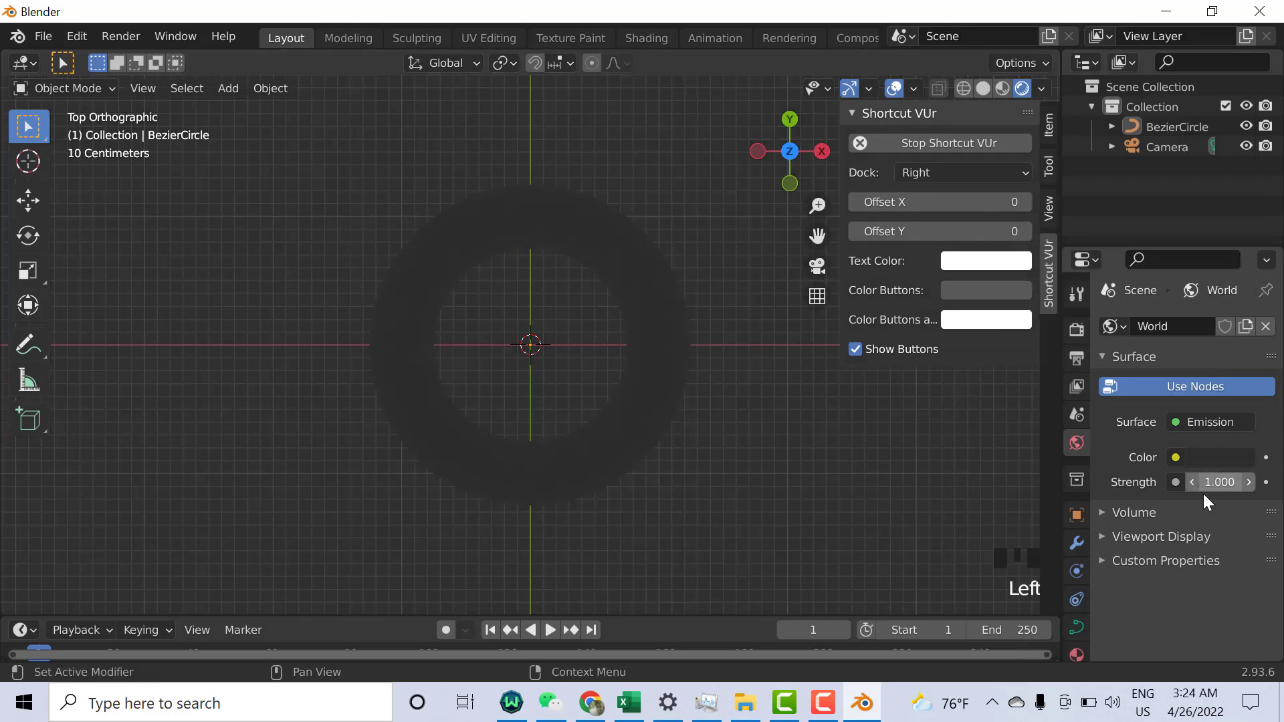
# - Set the Circle.001 material's surface to Emission and its colour to pure green with hue 0.334 and saturation 1.000
pyautogui.click(1078, 652)
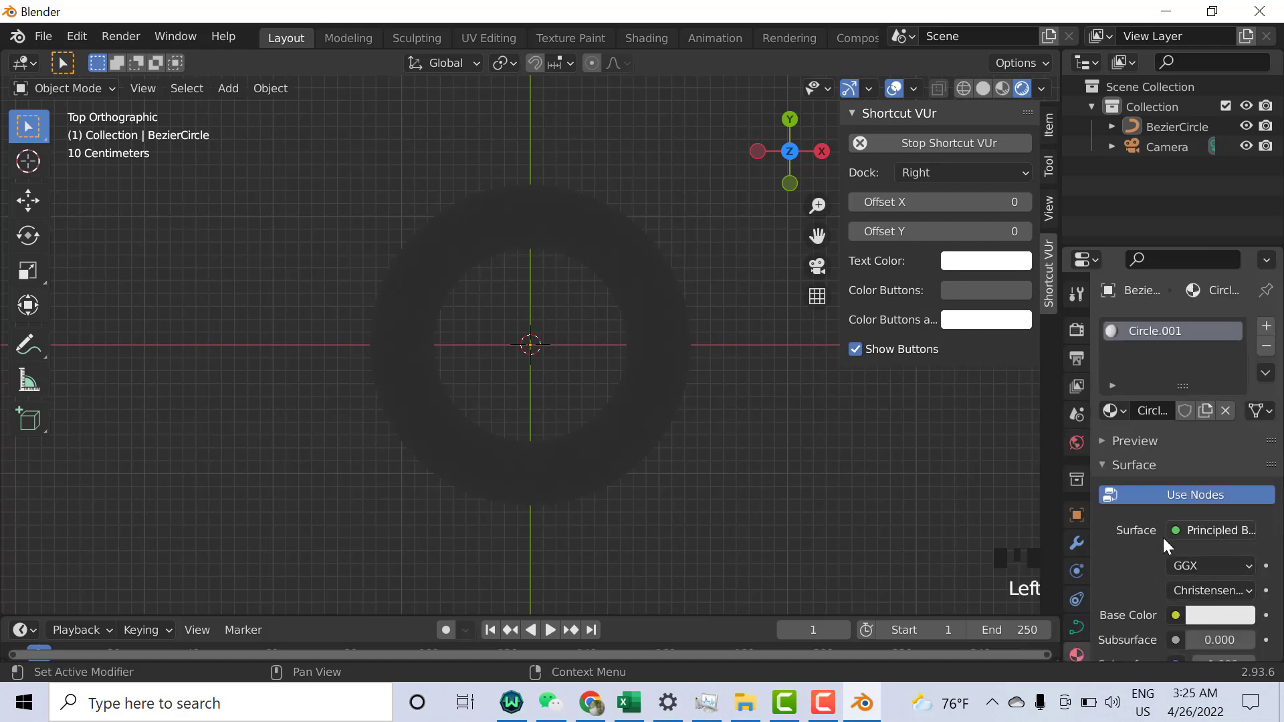
pyautogui.click(1223, 536)
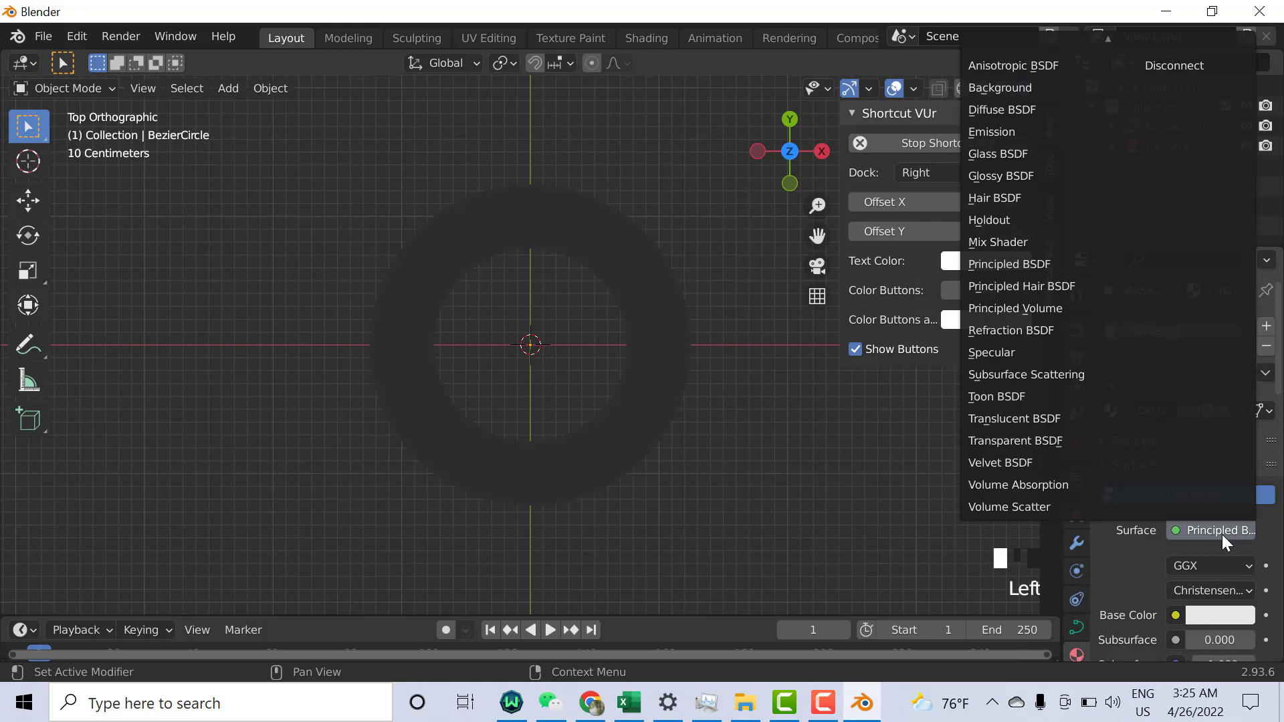
pyautogui.click(992, 132)
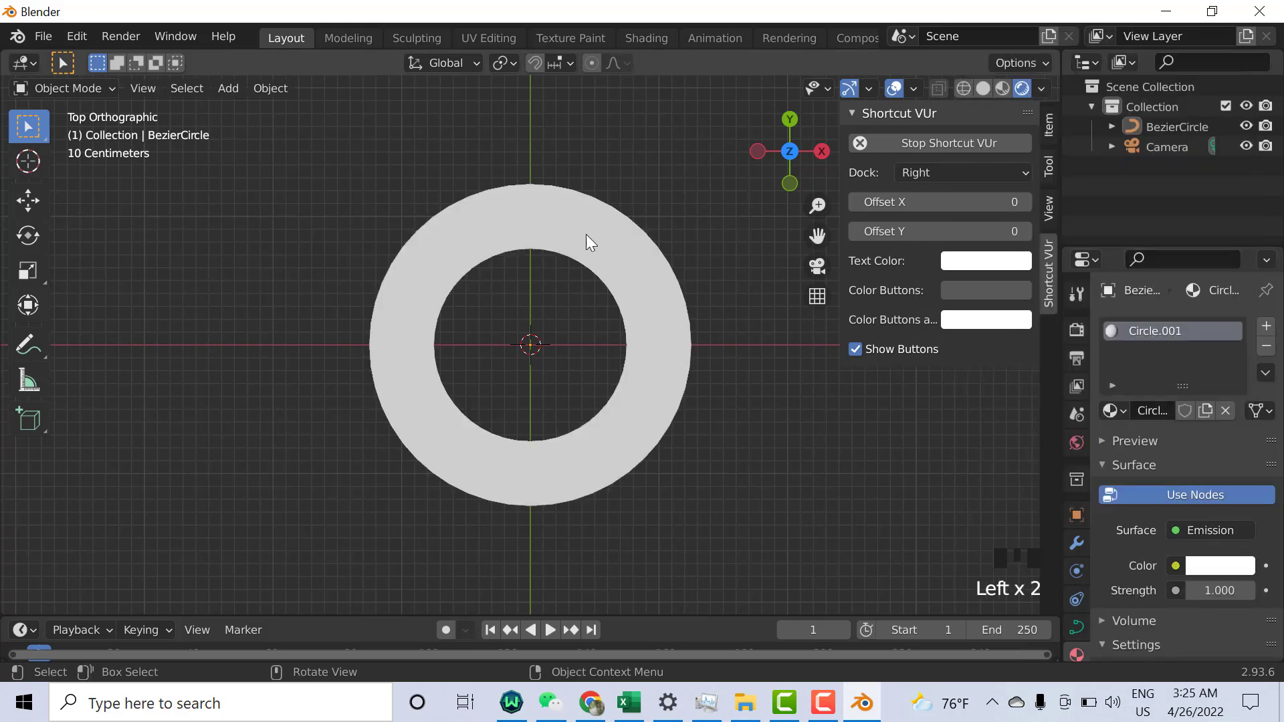
pyautogui.click(1211, 565)
pyautogui.moveTo(1150, 353); pyautogui.dragTo(1076, 349)
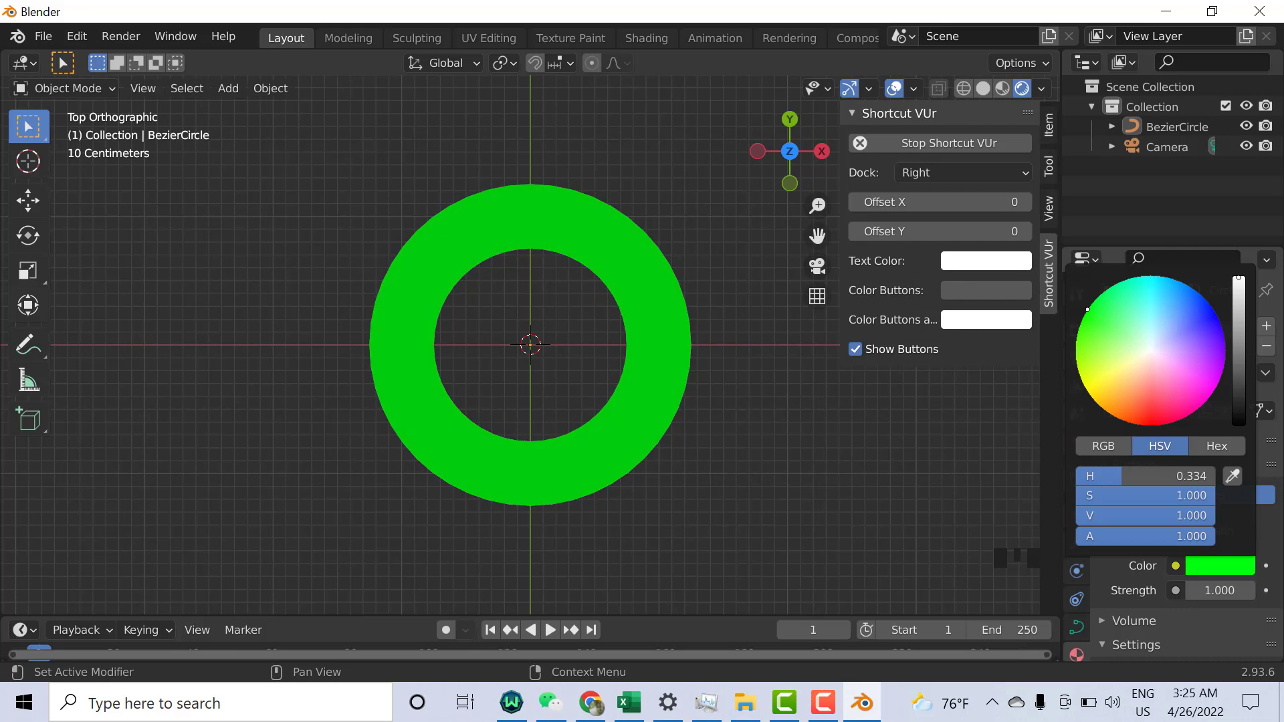
pyautogui.click(792, 422)
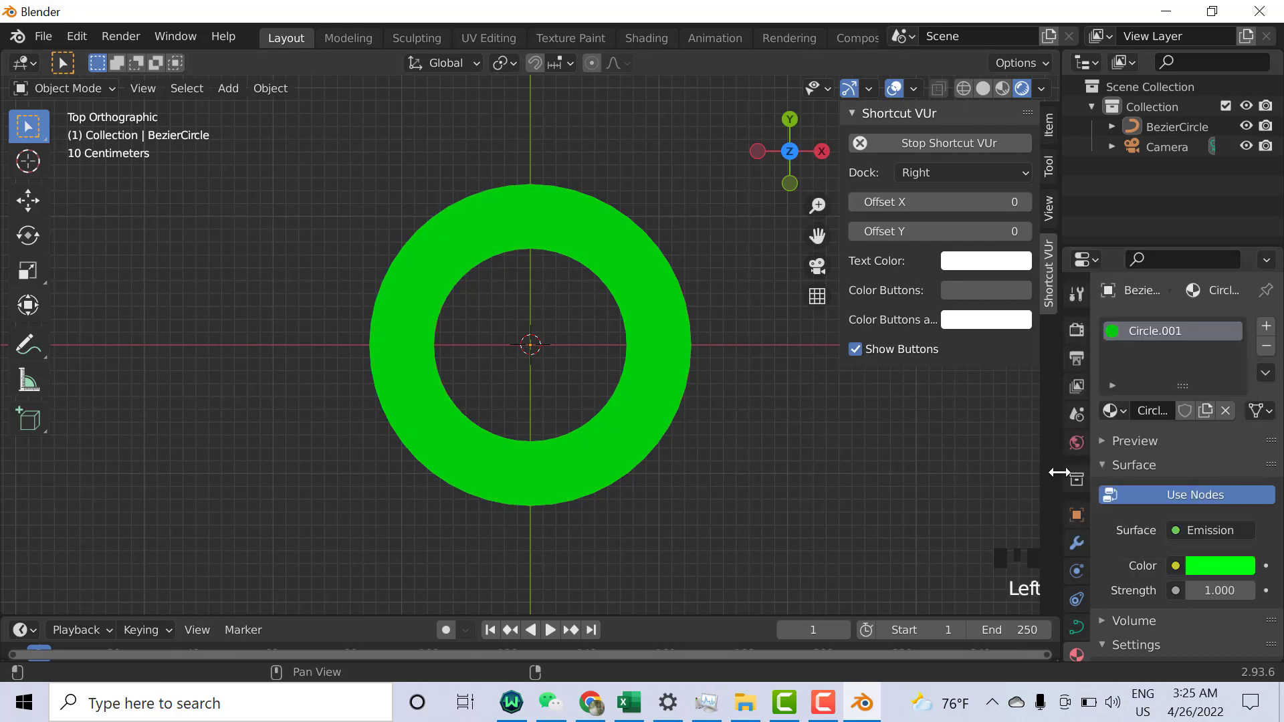
pyautogui.click(888, 461)
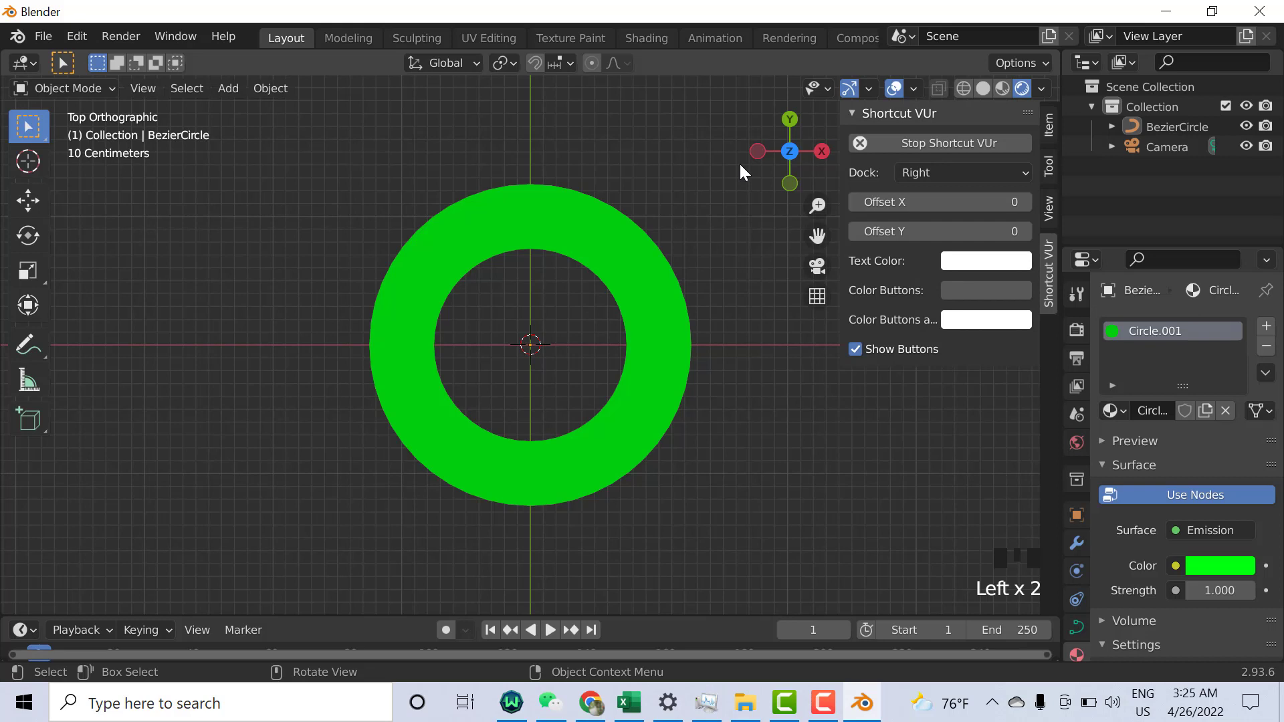
# - Switch to the Shading workspace and bring the Circle.001 material's Emission and Material Output nodes into view
pyautogui.click(641, 38)
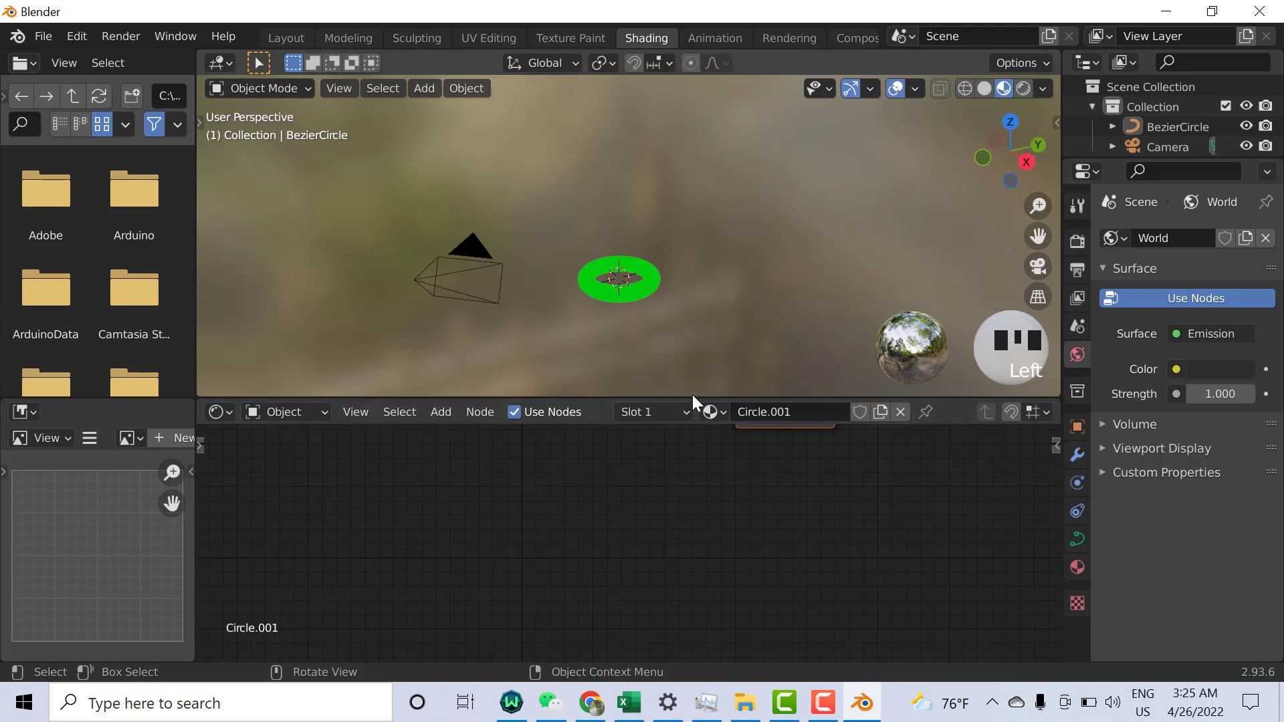
pyautogui.moveTo(692, 397); pyautogui.dragTo(690, 281)
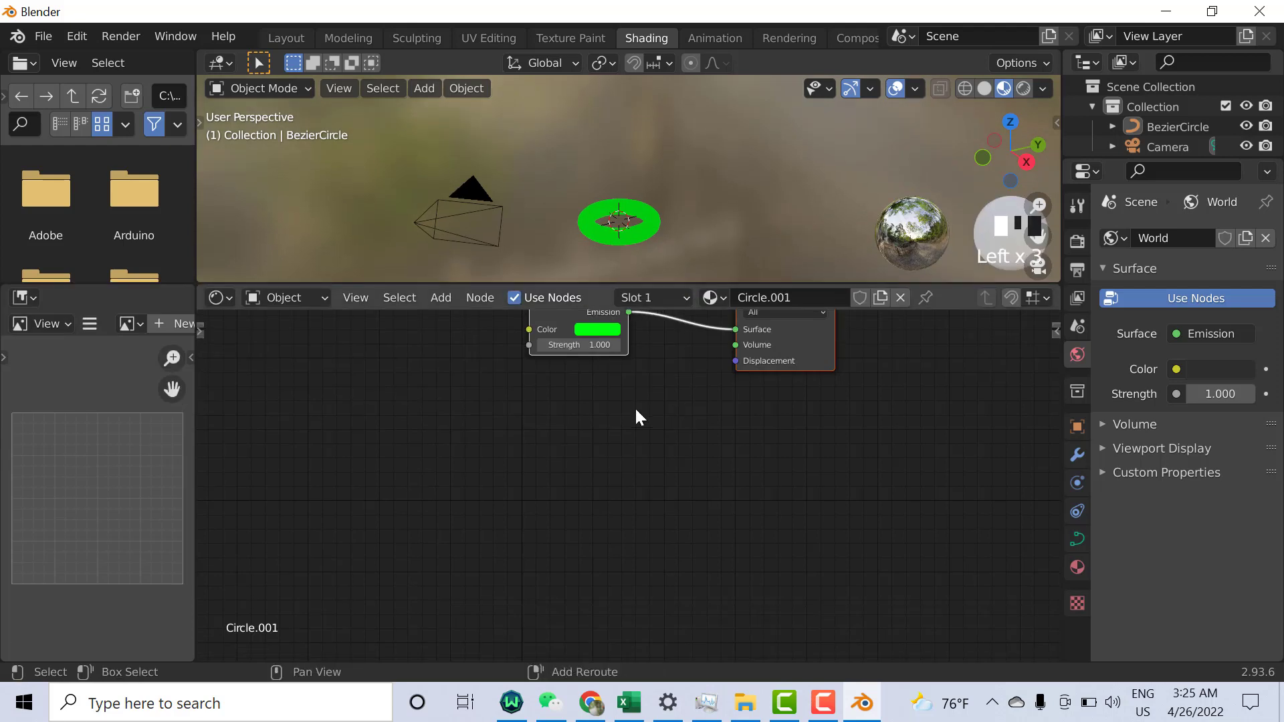
pyautogui.moveTo(633, 404); pyautogui.dragTo(689, 607, button='middle')
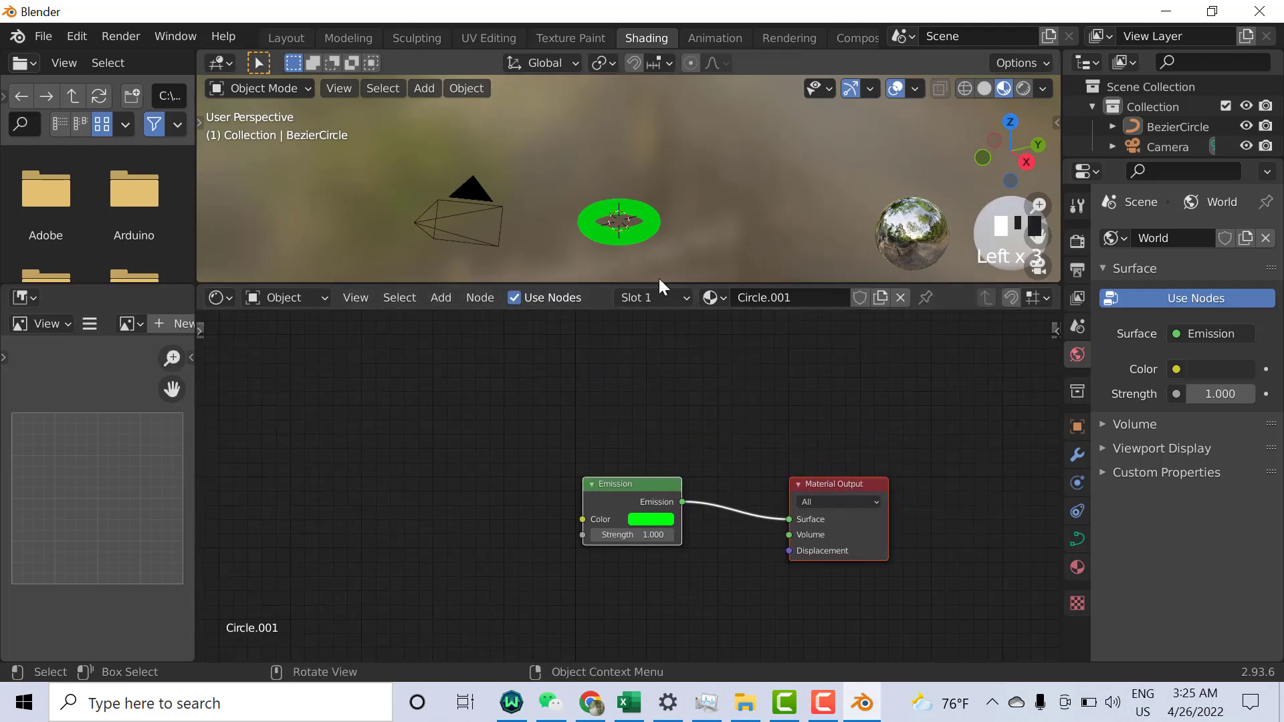
pyautogui.moveTo(656, 280); pyautogui.dragTo(652, 404)
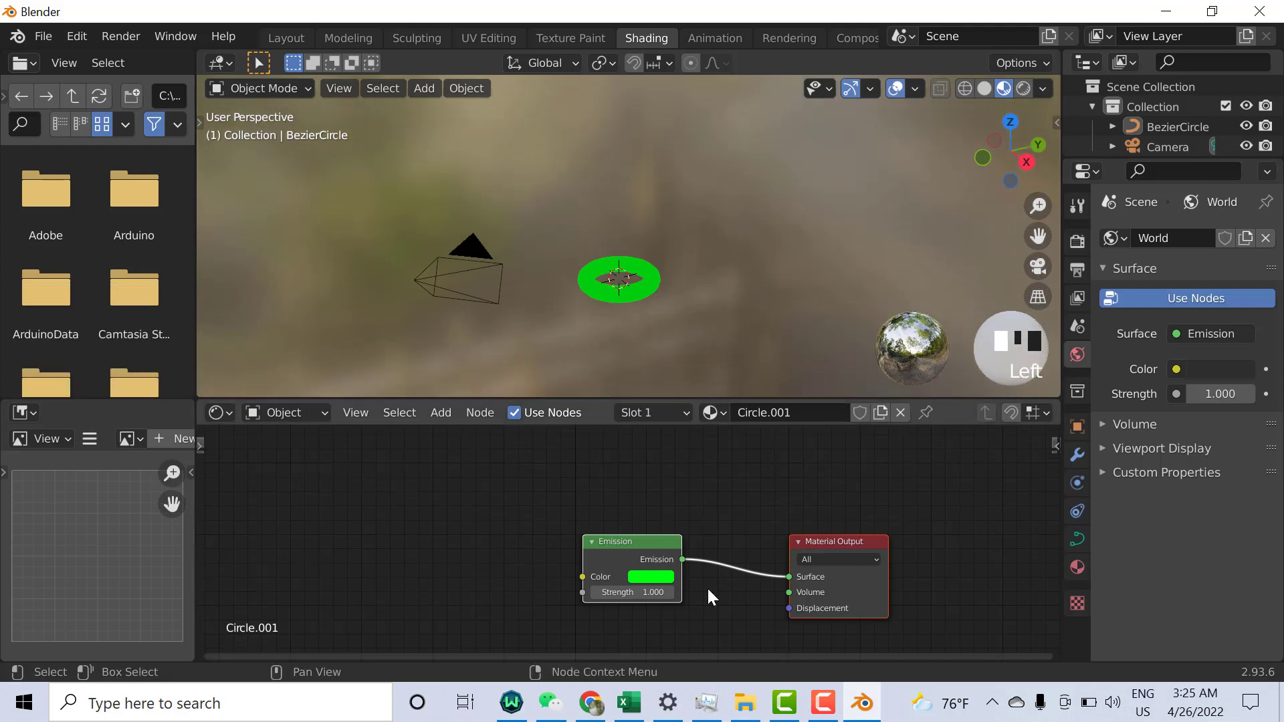
pyautogui.press('b')
pyautogui.press('Escape')
pyautogui.moveTo(706, 613); pyautogui.dragTo(688, 552, button='middle')
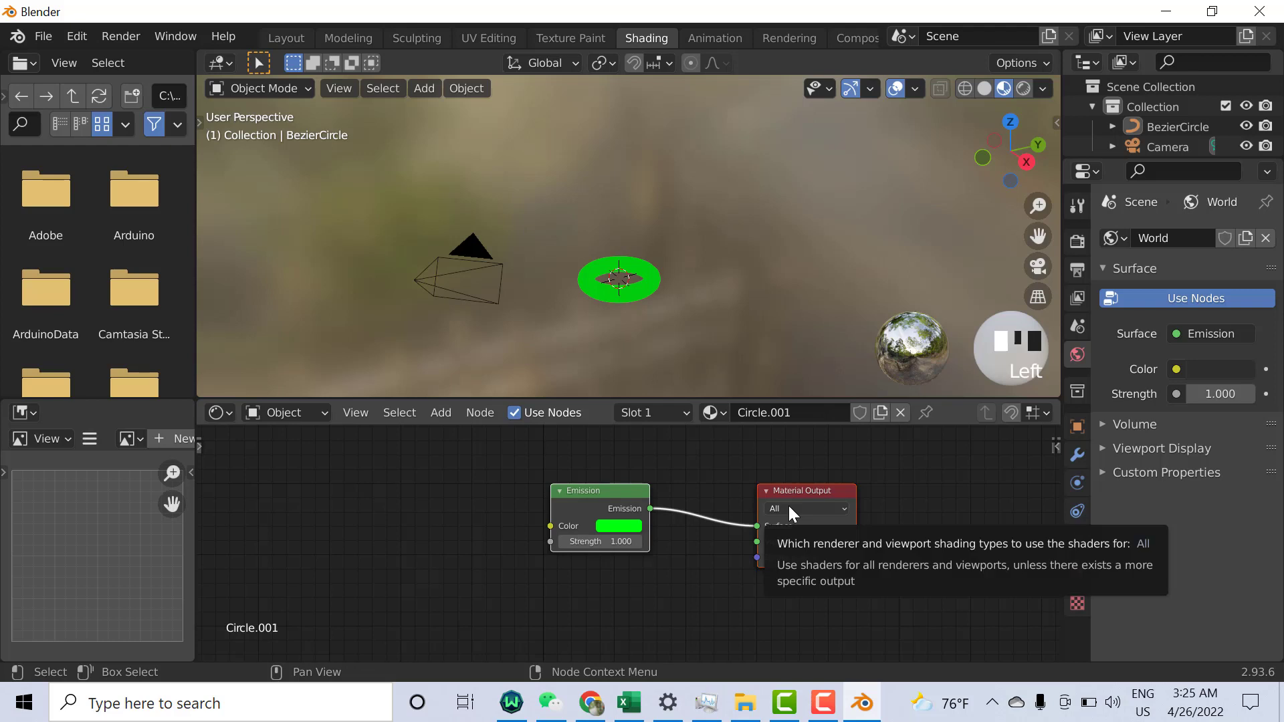
# - Add a Noise Texture node and place it well ahead of the Emission node in the node tree
pyautogui.hotkey('shift', 'a')
pyautogui.moveTo(789, 506)
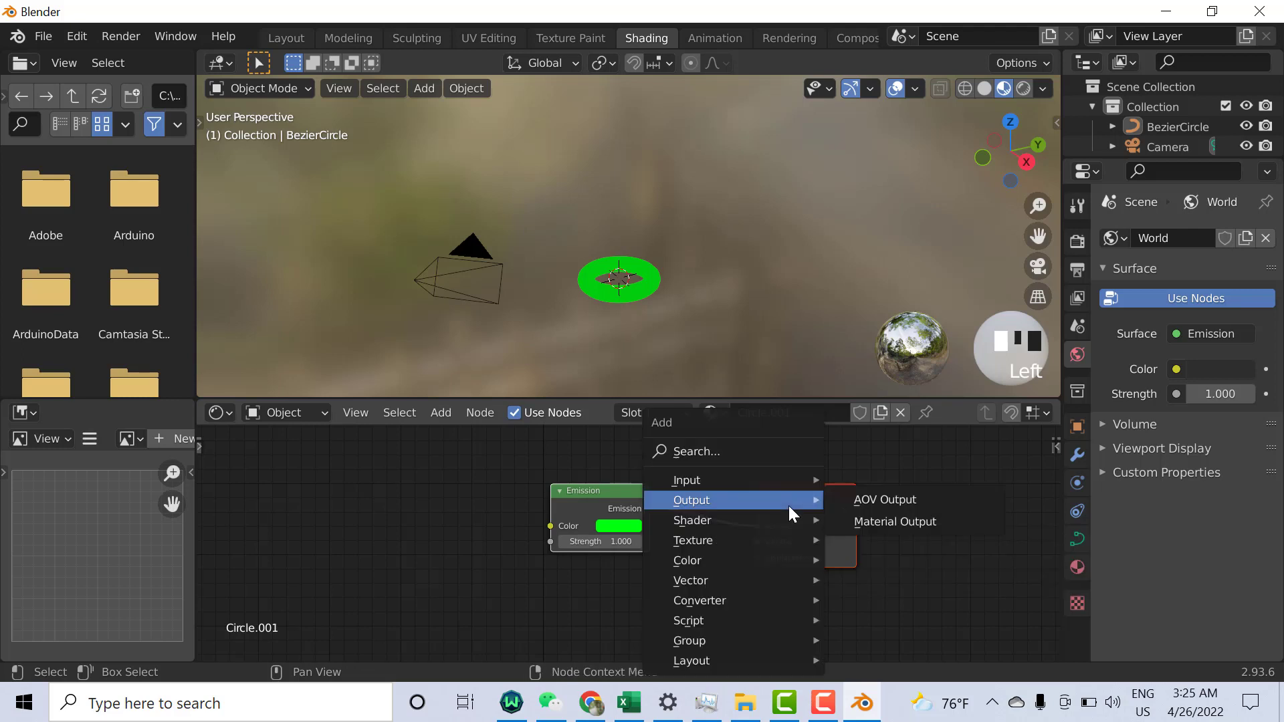
pyautogui.click(756, 454)
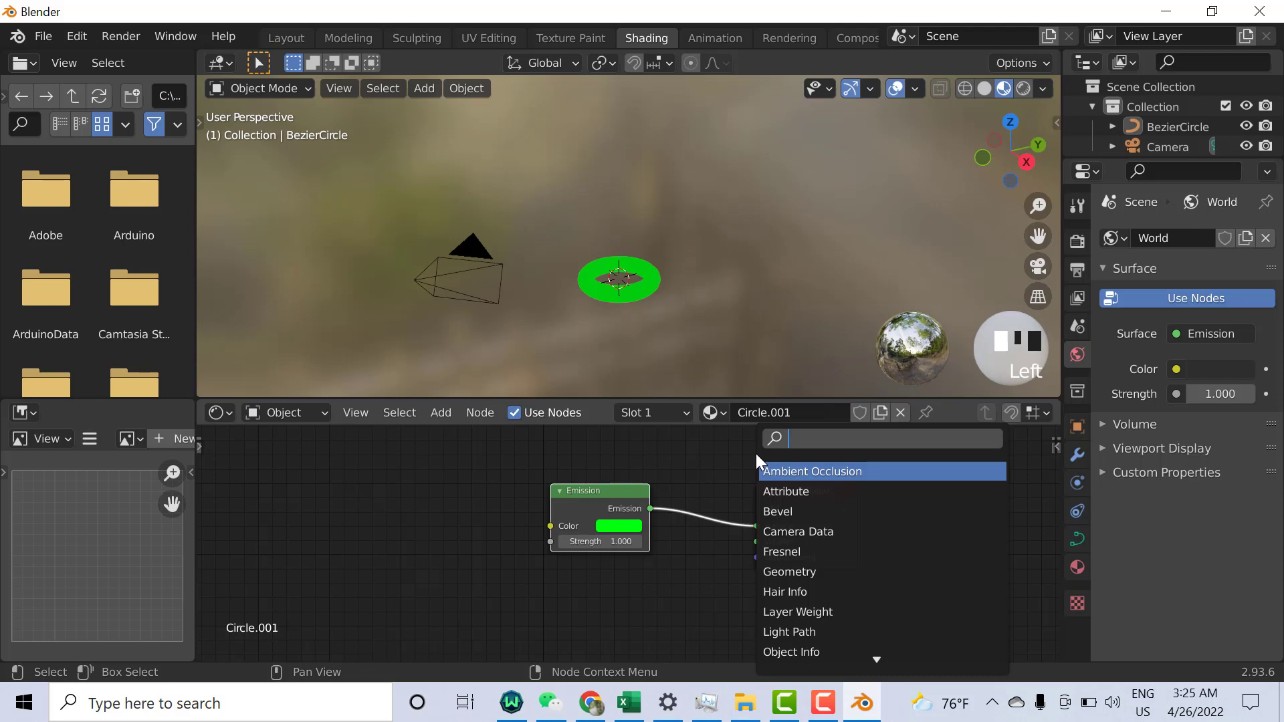
pyautogui.write('noi')
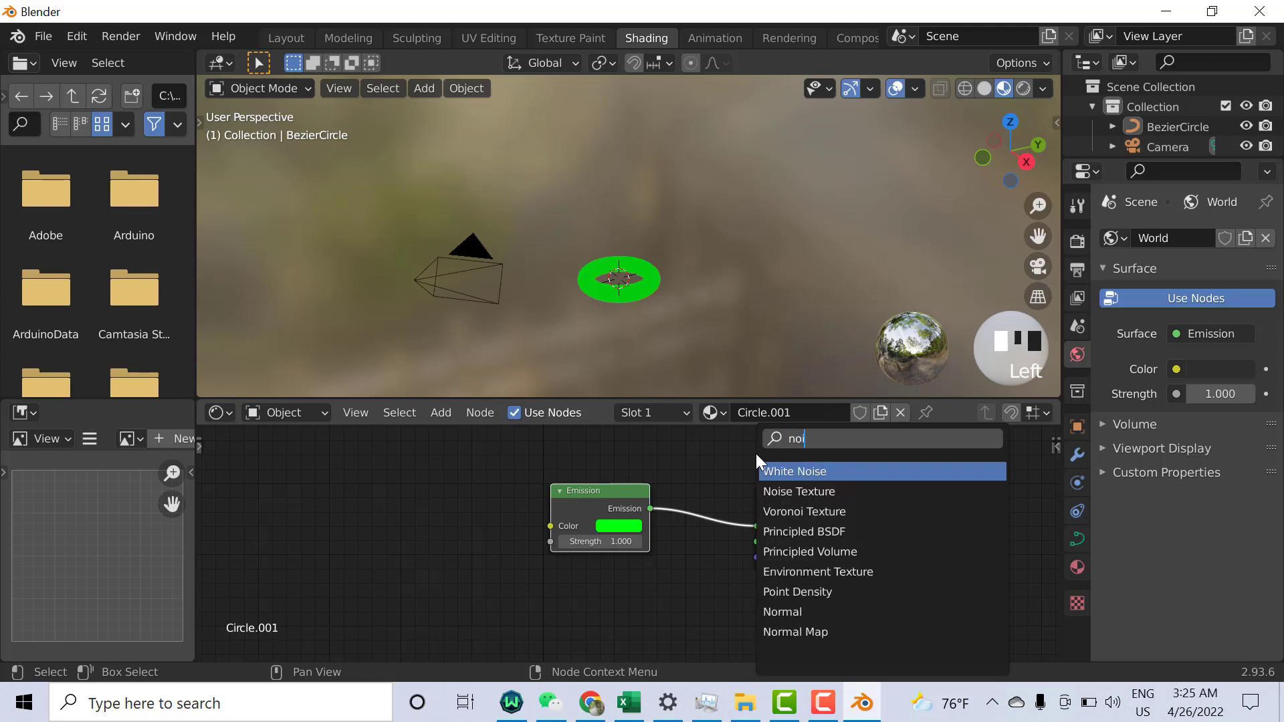
pyautogui.click(796, 492)
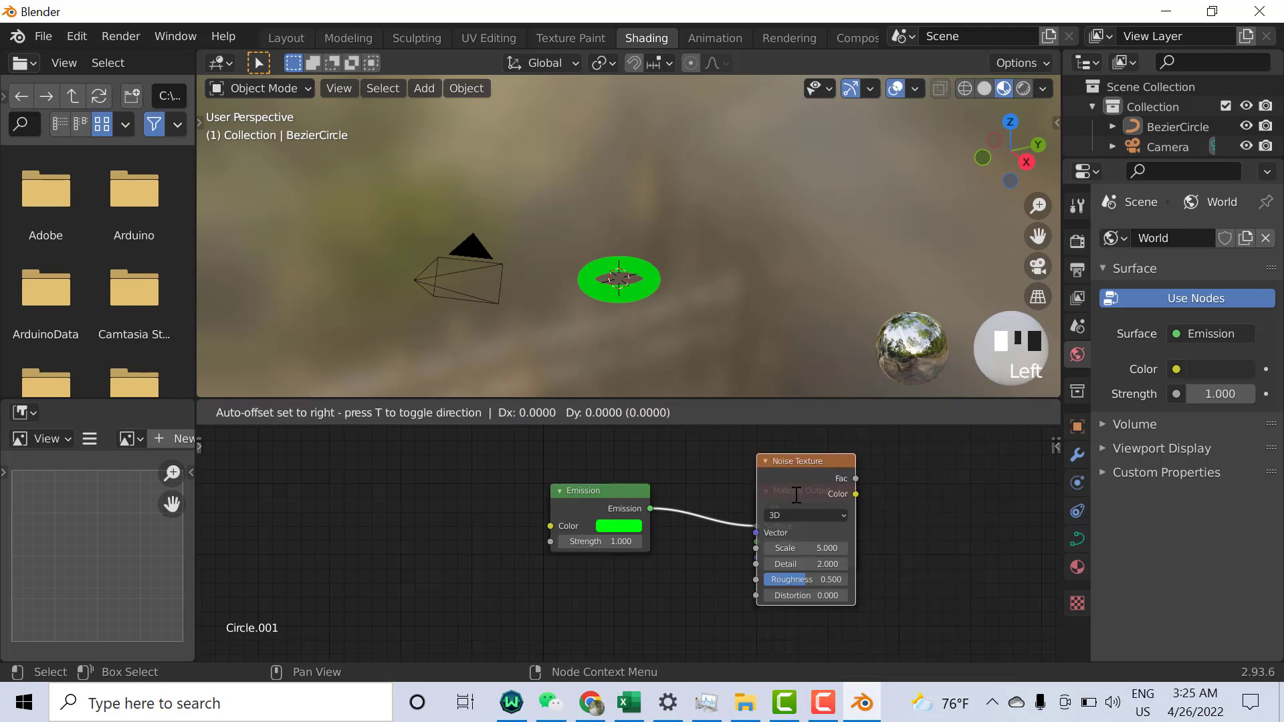
pyautogui.click(314, 487)
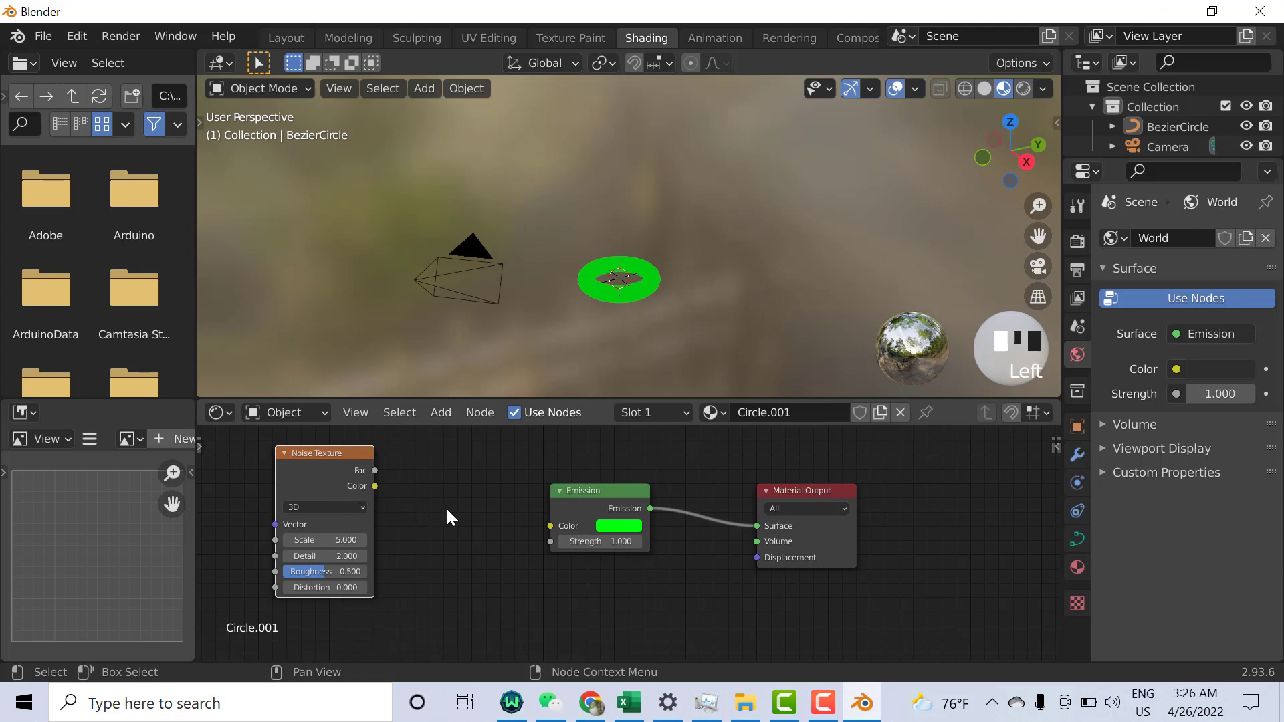
# - Add a Hue/Saturation node after the Noise Texture and link Color from the noise through it into the Emission colour
pyautogui.hotkey('shift', 'a')
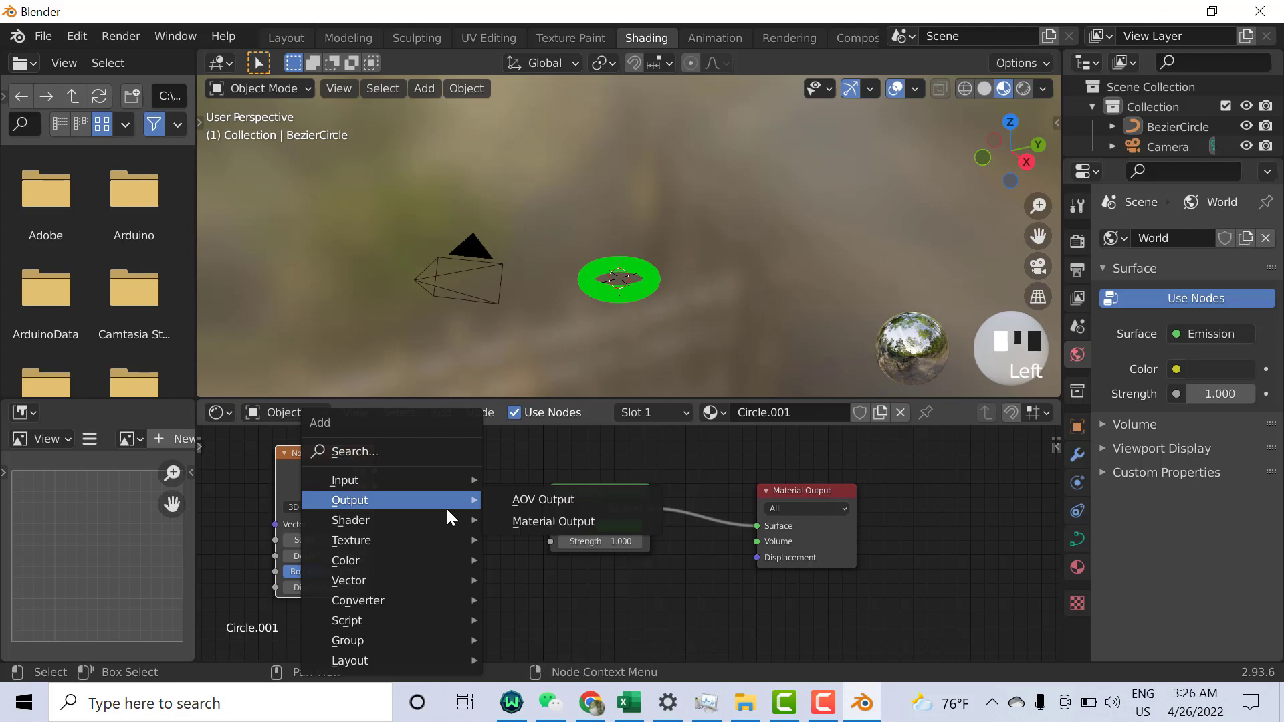
pyautogui.click(423, 455)
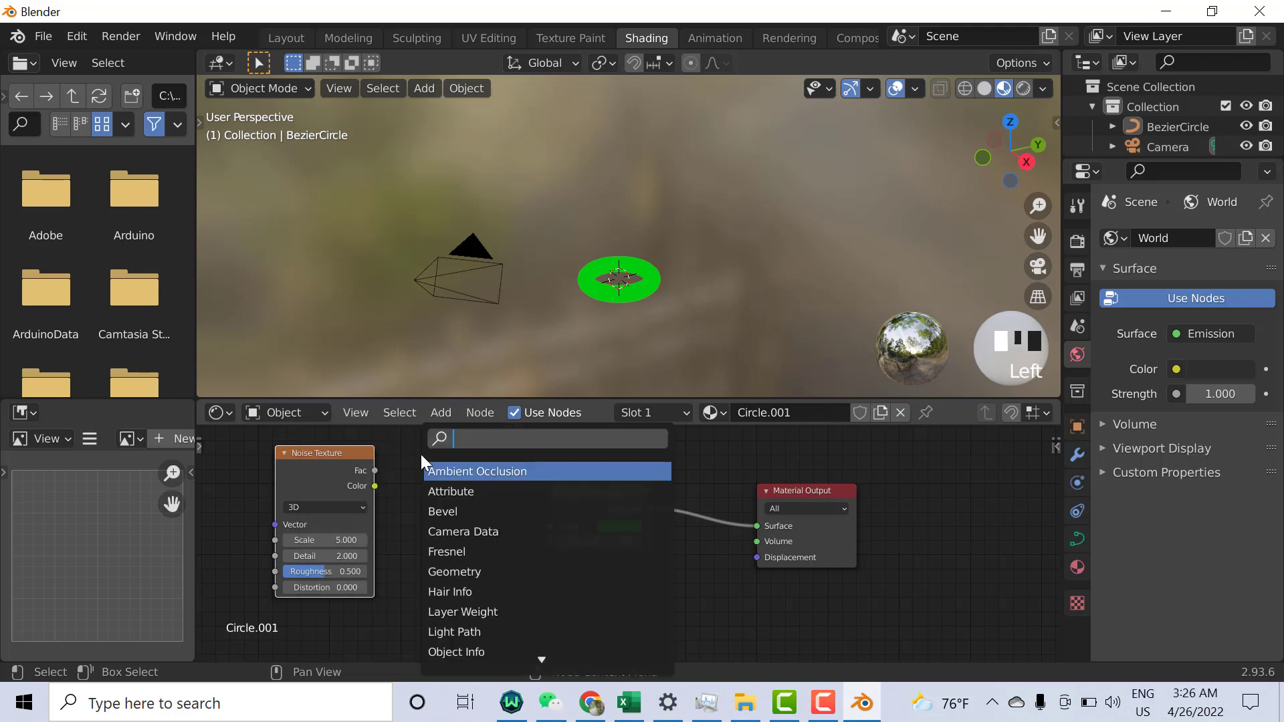
pyautogui.write('hue')
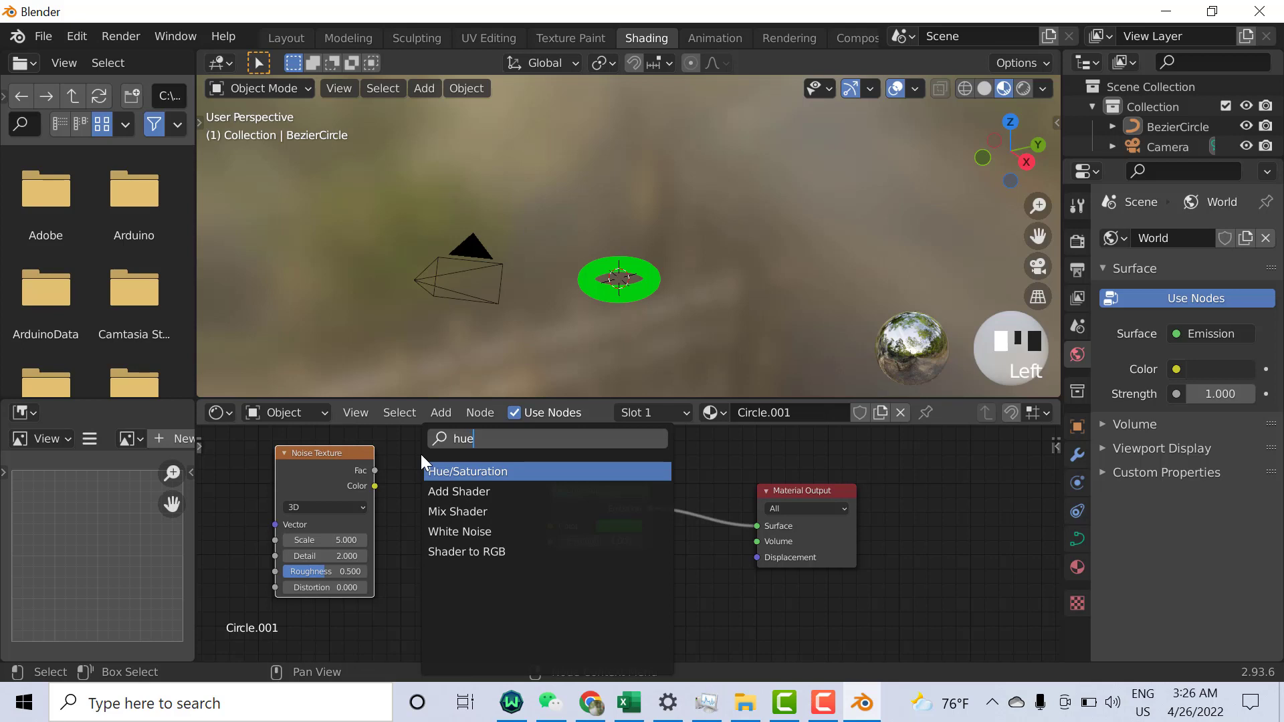
pyautogui.click(480, 470)
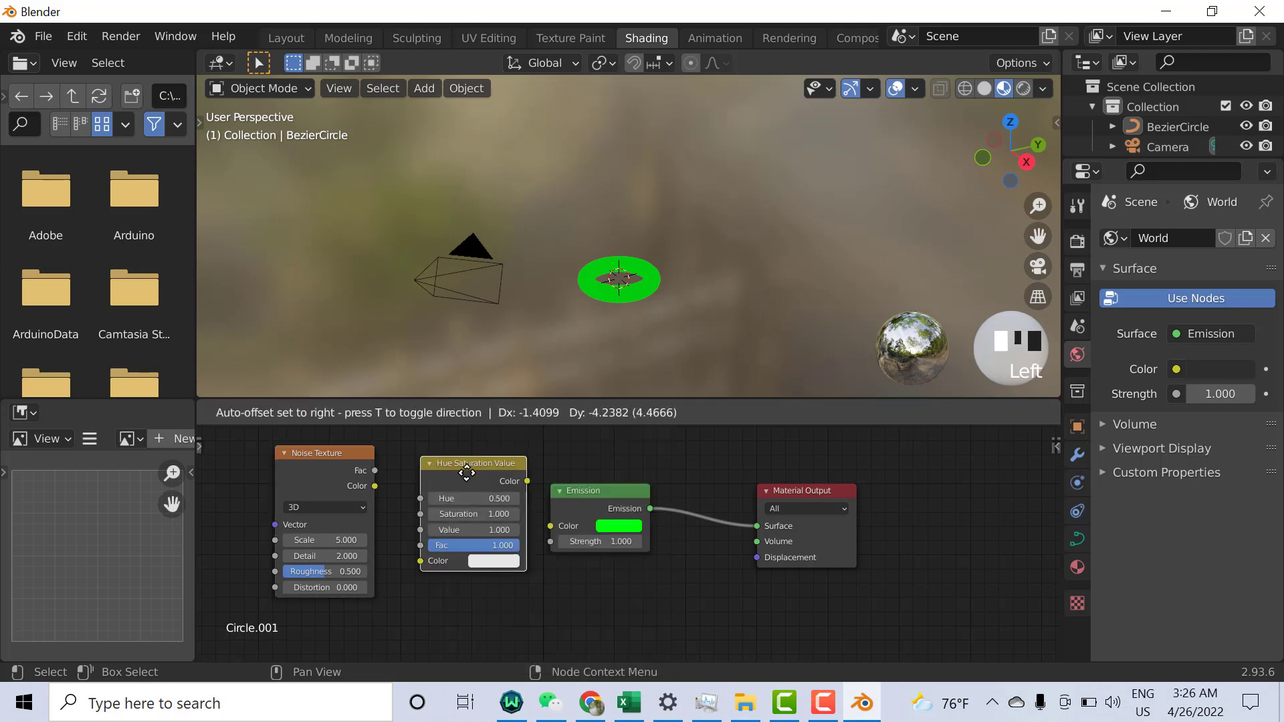
pyautogui.click(467, 482)
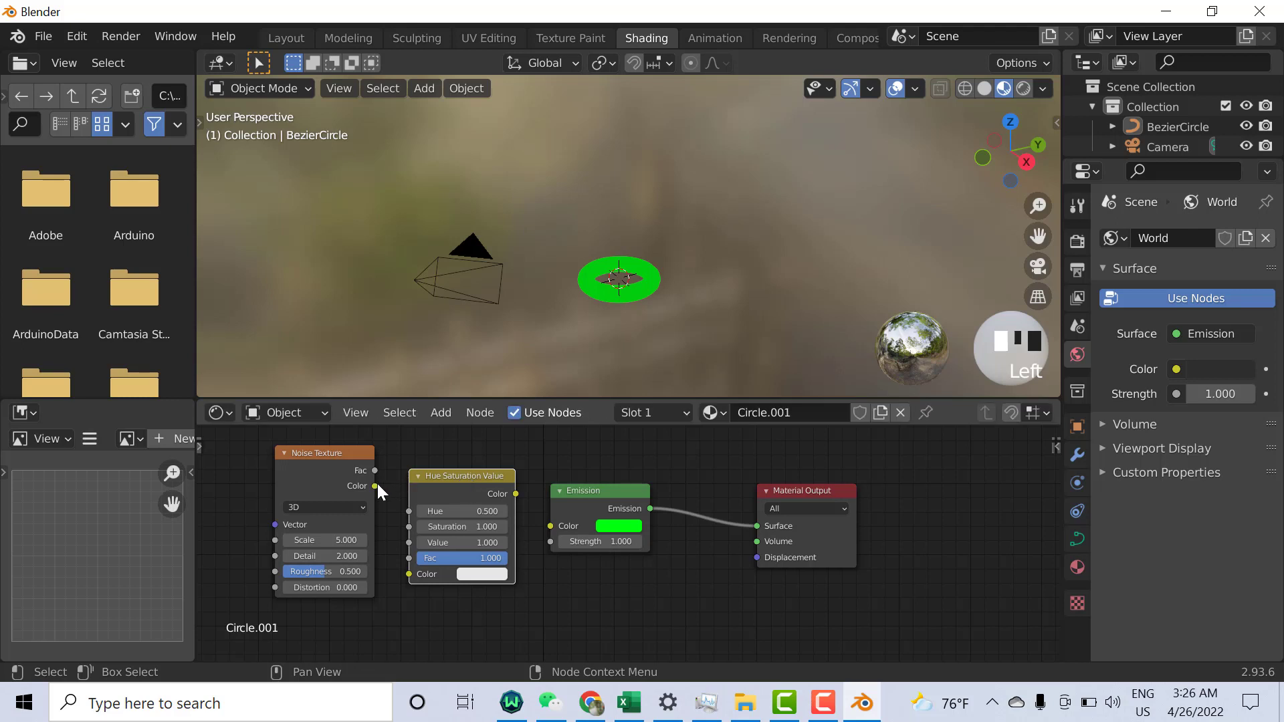
pyautogui.moveTo(376, 485); pyautogui.dragTo(408, 575)
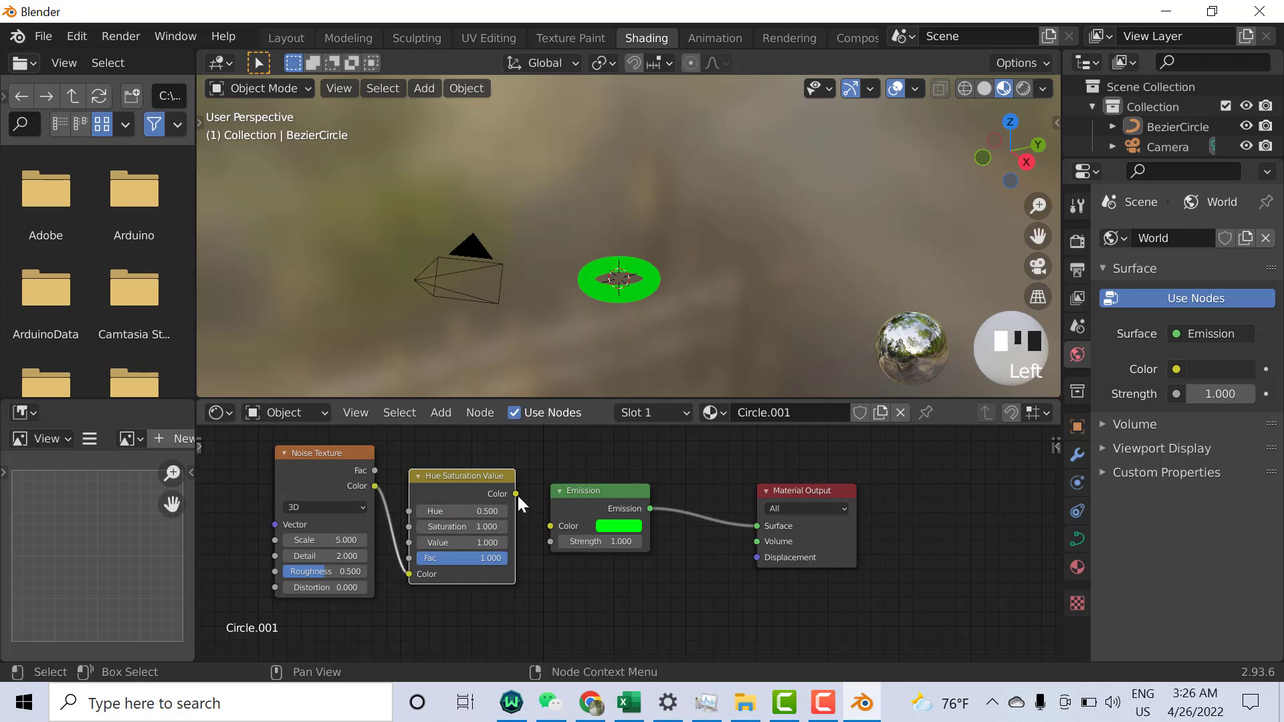
pyautogui.moveTo(517, 495); pyautogui.dragTo(546, 525)
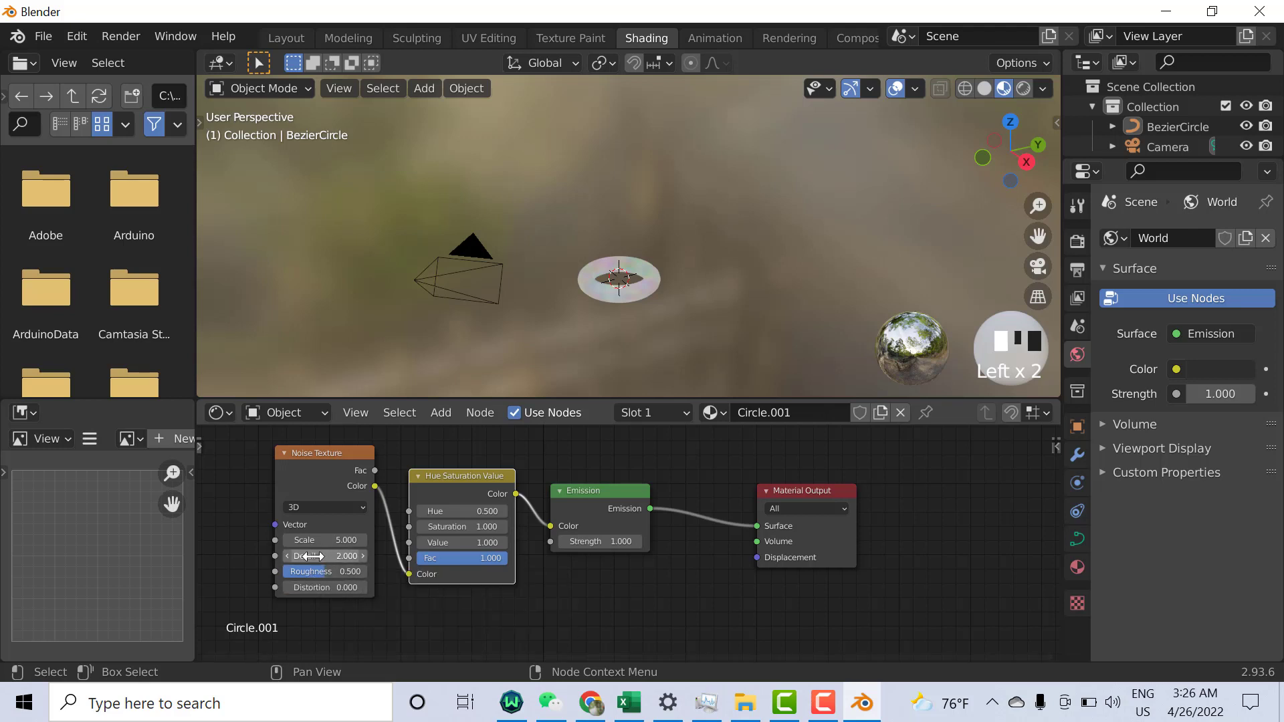
# - Set the Noise Texture's Detail to 0 and Roughness to 0.05
pyautogui.moveTo(312, 555); pyautogui.dragTo(287, 556)
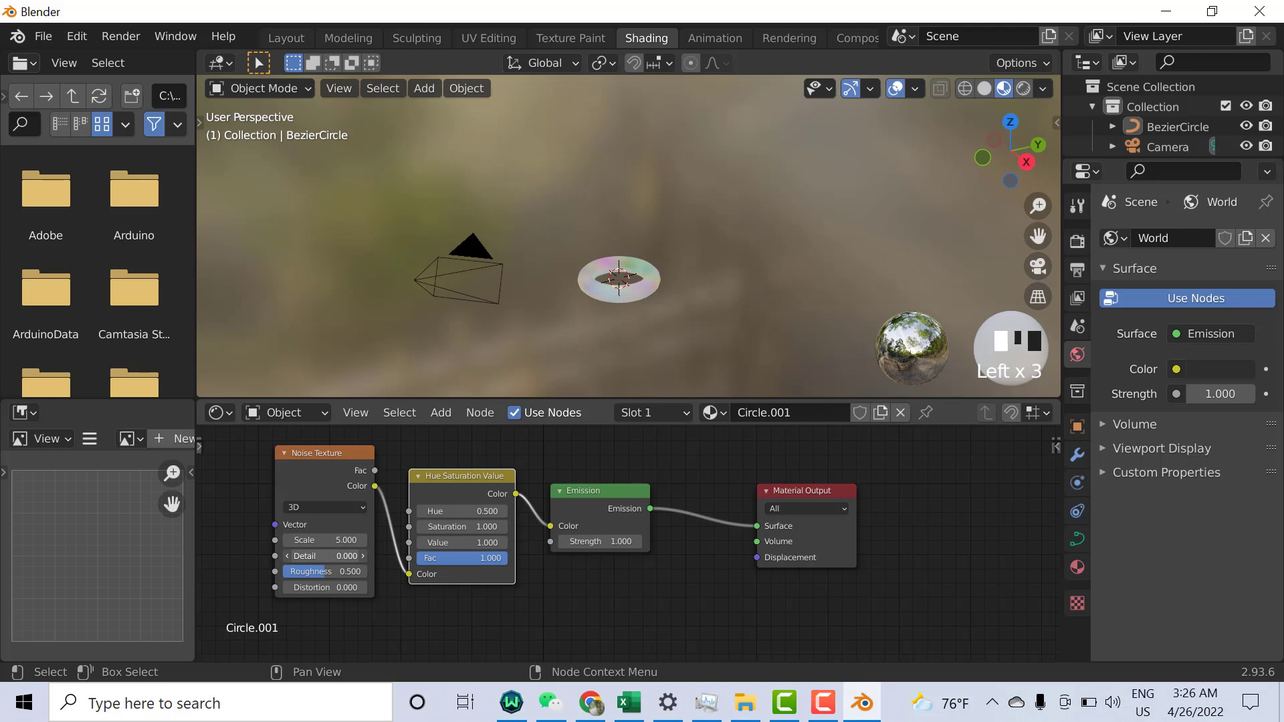
pyautogui.click(341, 573)
pyautogui.write('0.05')
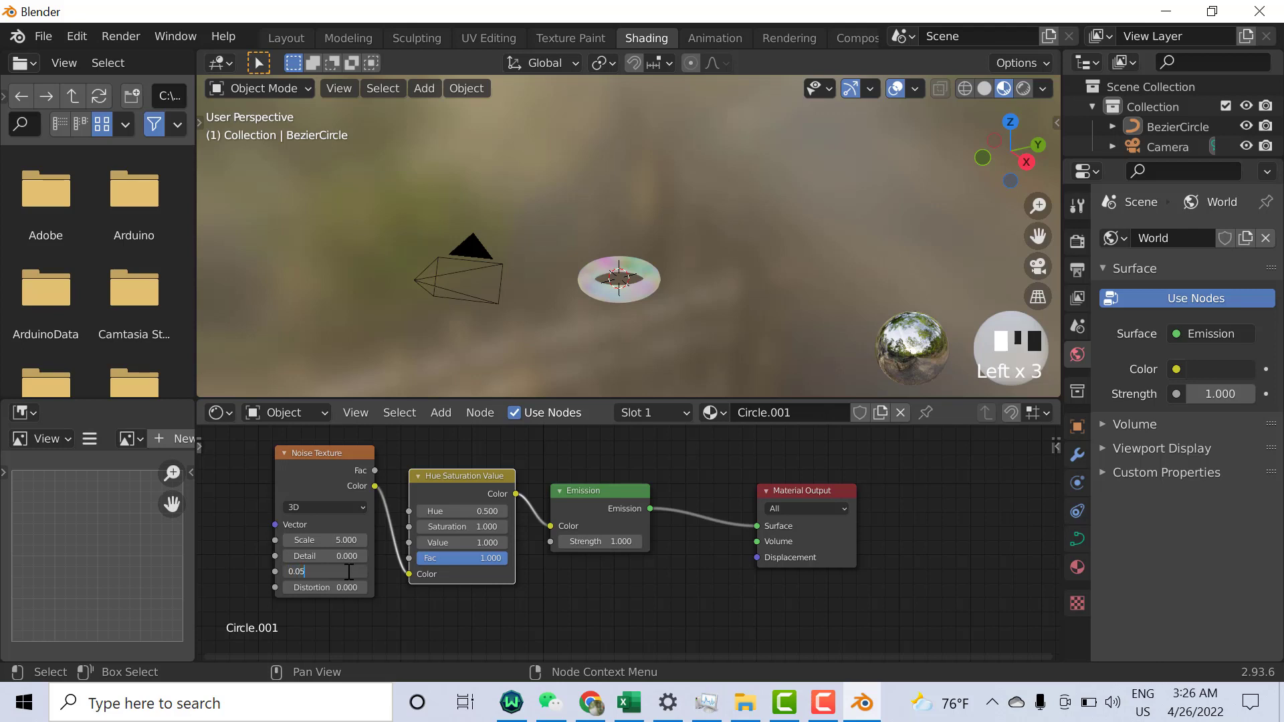
pyautogui.click(384, 612)
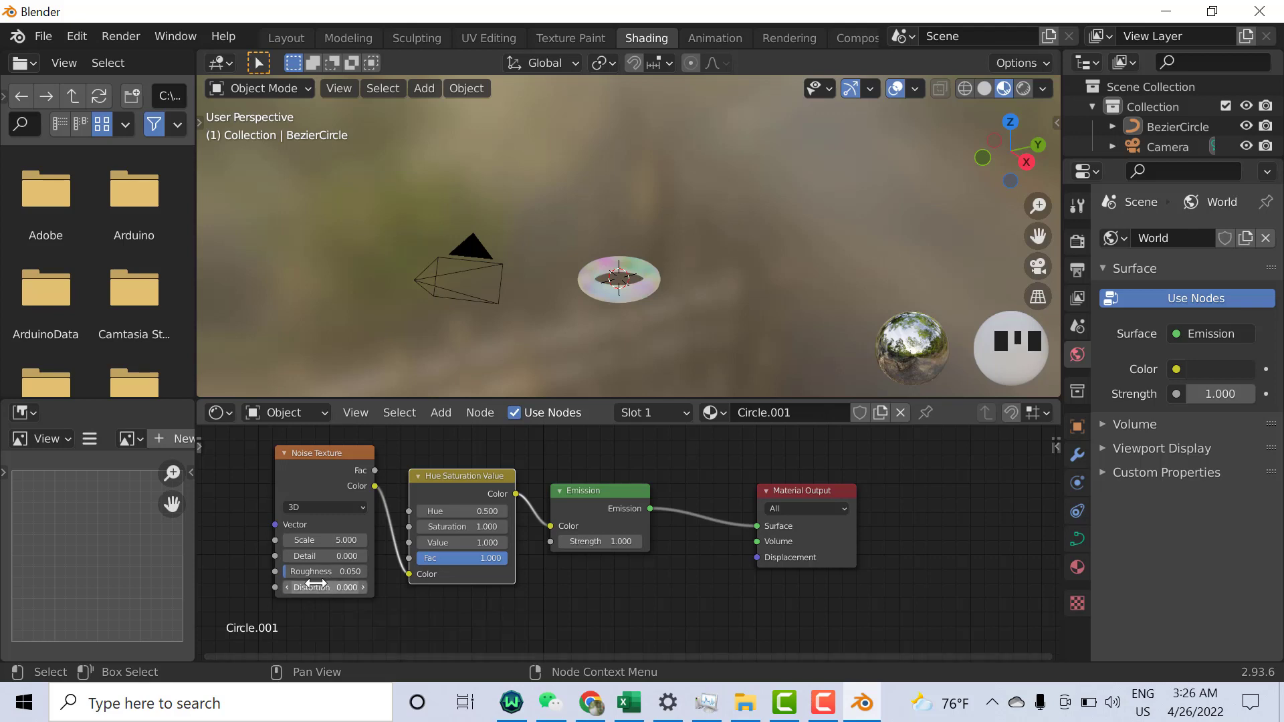
# - Try a Noise Texture Distortion of 6.5 while viewing the ring from above
pyautogui.moveTo(327, 588); pyautogui.dragTo(535, 339)
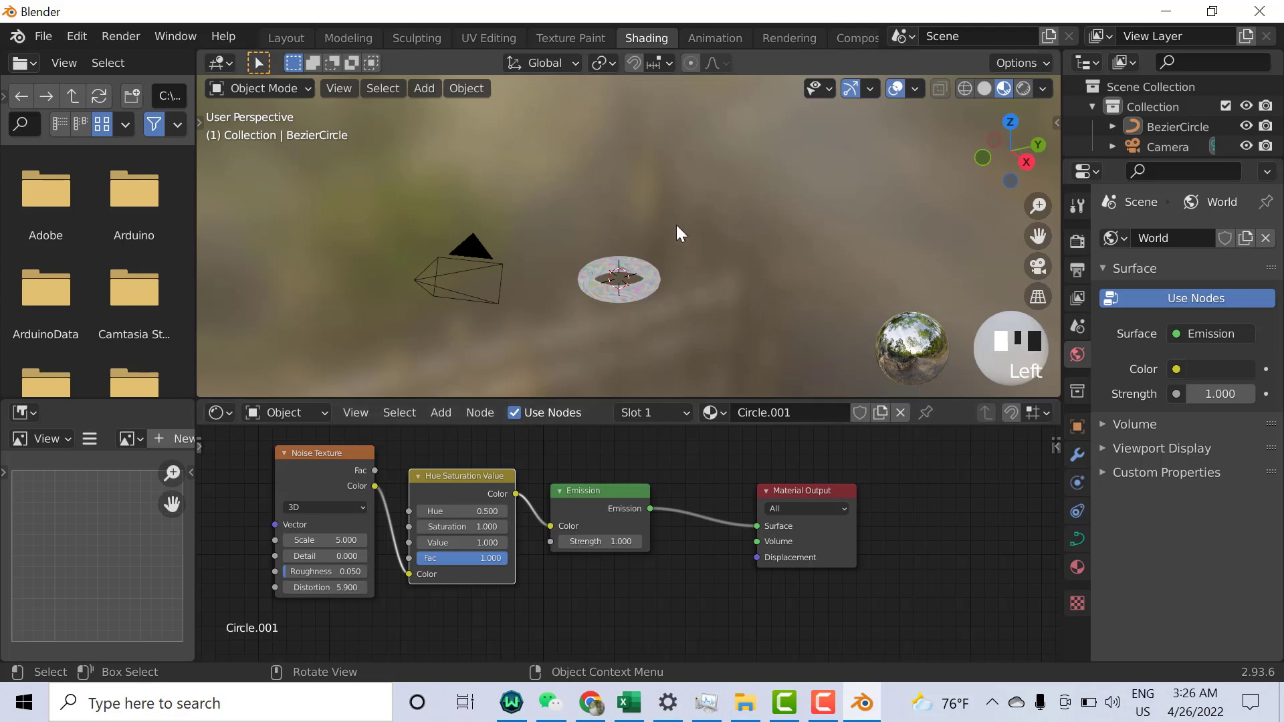
pyautogui.keyDown('shift'); pyautogui.moveTo(679, 203); pyautogui.dragTo(636, 211, button='middle'); pyautogui.keyUp('shift')
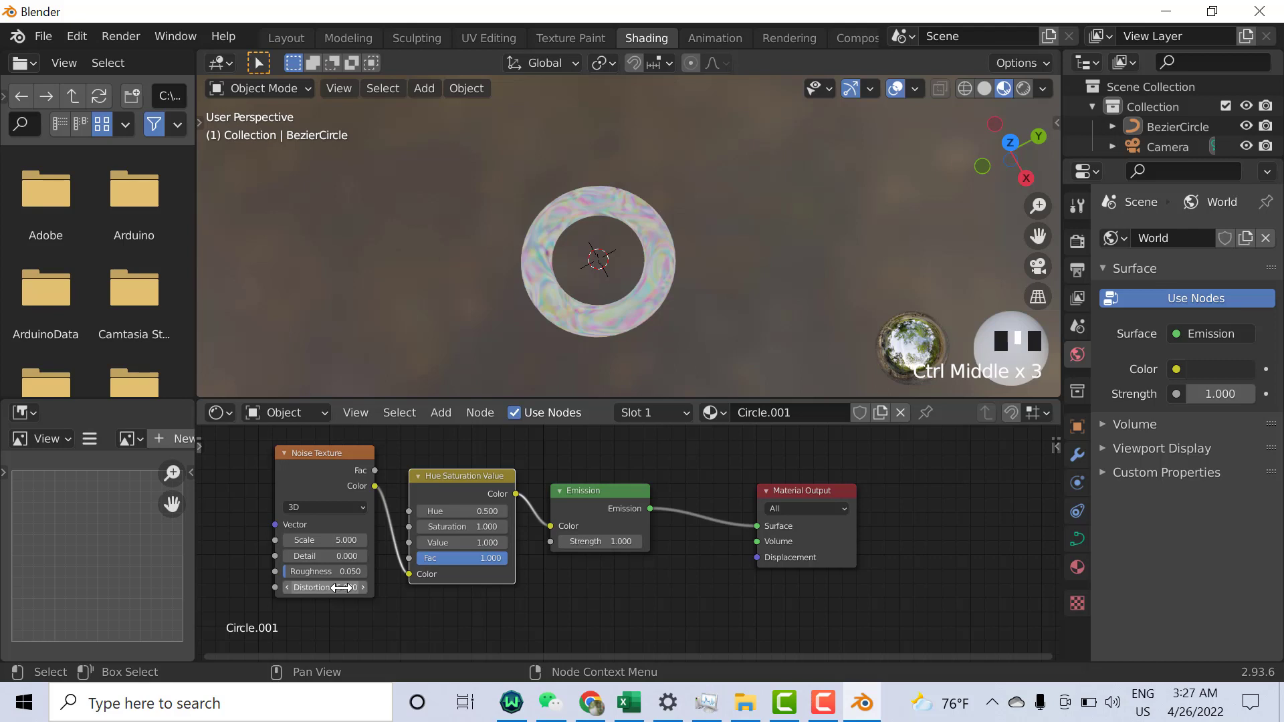
pyautogui.moveTo(342, 587)
pyautogui.mouseDown()
pyautogui.moveTo(402, 587)
pyautogui.moveTo(353, 587)
pyautogui.mouseUp()
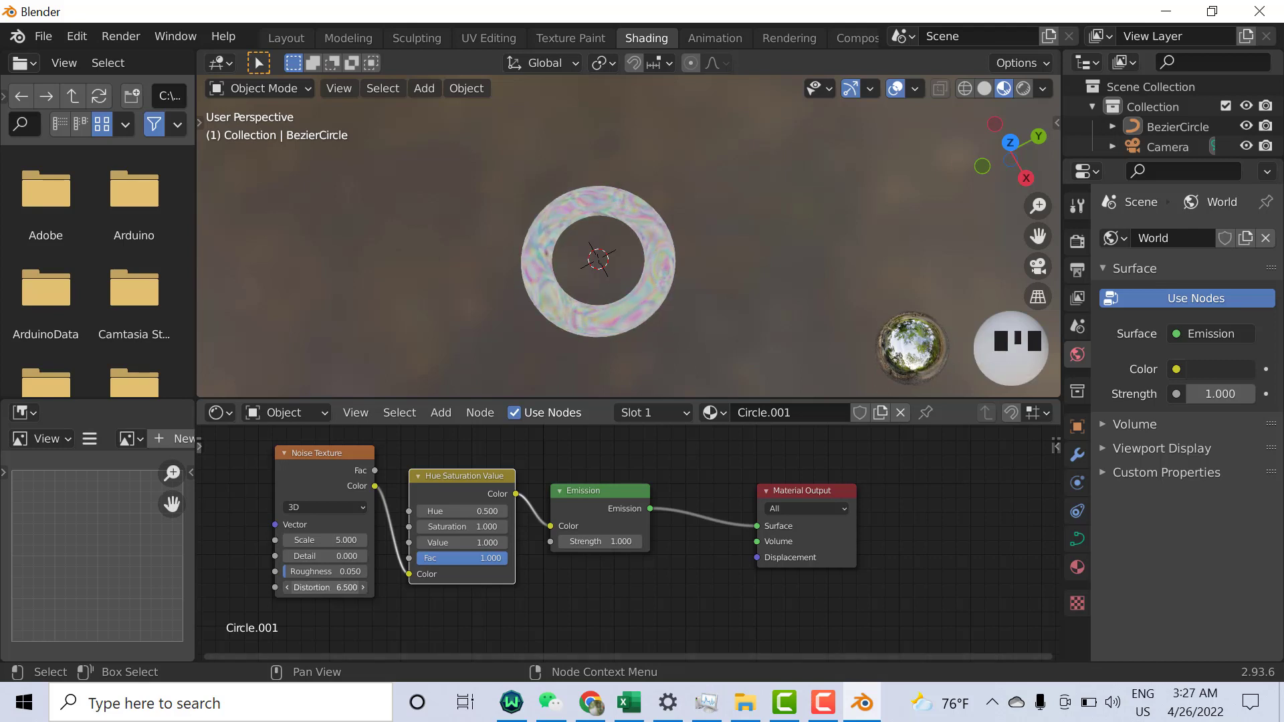
# - Set both the Value and the Saturation of the Hue Saturation Value node to 2
pyautogui.doubleClick(504, 543)
pyautogui.doubleClick(503, 544)
pyautogui.doubleClick(468, 543)
pyautogui.write('1.5')
pyautogui.press('BackSpace')
pyautogui.press('BackSpace')
pyautogui.press('BackSpace')
pyautogui.write('2')
pyautogui.click(539, 588)
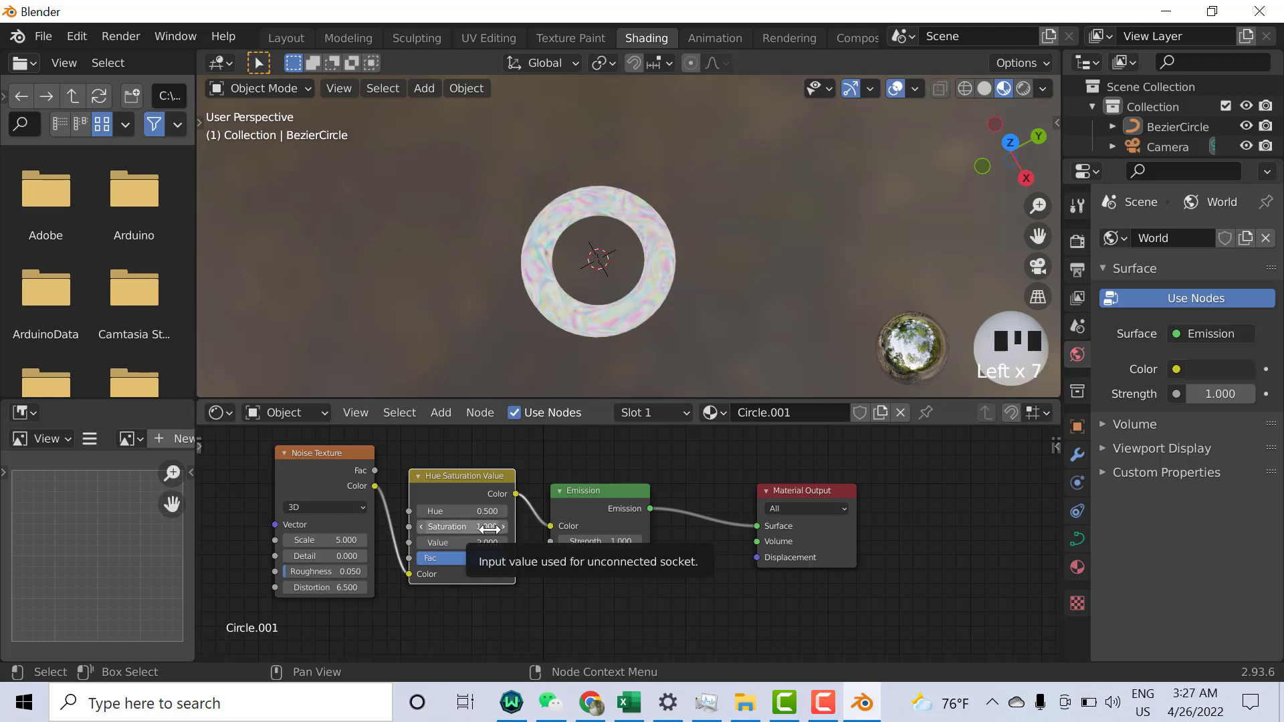
pyautogui.moveTo(489, 529); pyautogui.dragTo(522, 529)
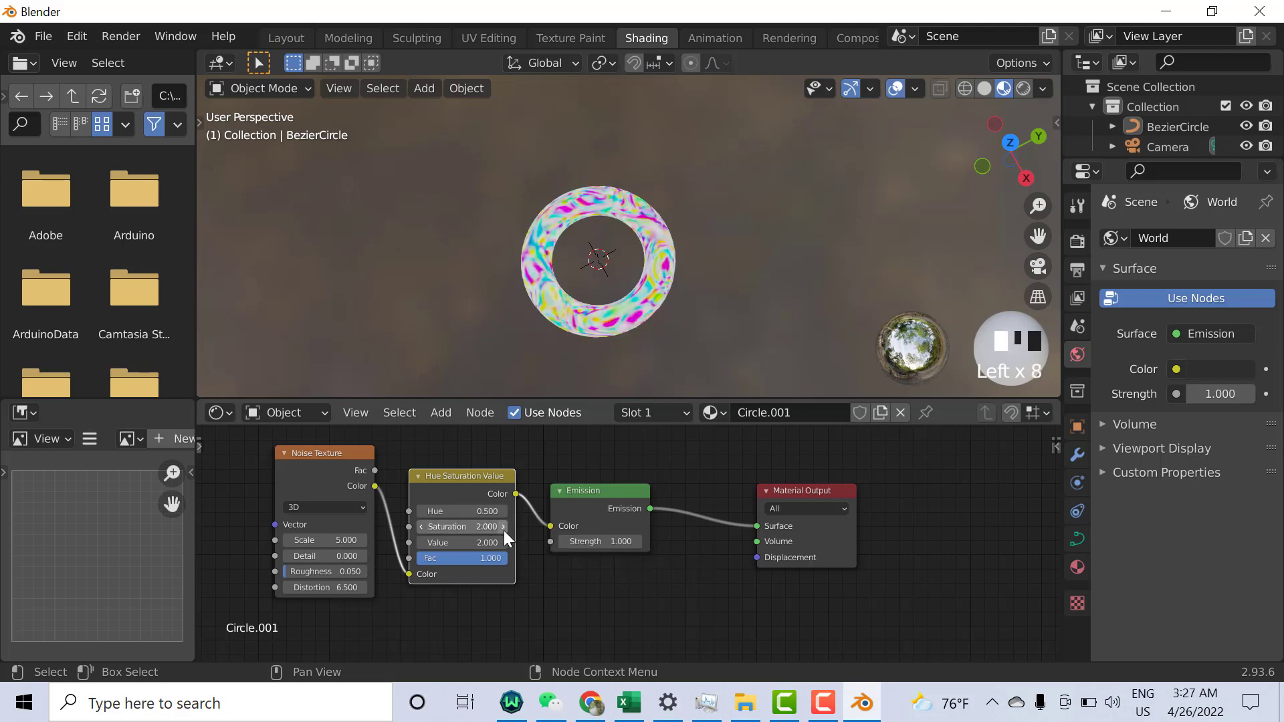
# - Set the Noise Texture's Distortion to 0.7 and the Hue Saturation Value node's Hue to 1
pyautogui.click(341, 591)
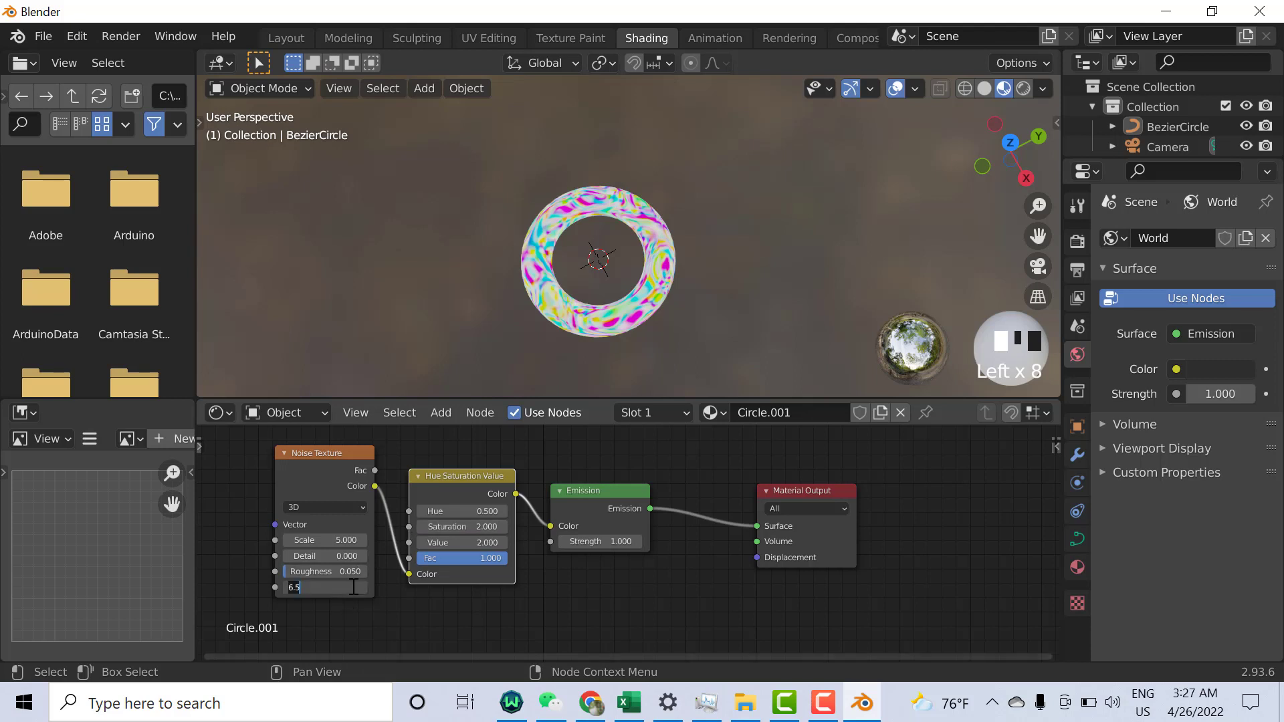
pyautogui.write('0.7')
pyautogui.press('Return')
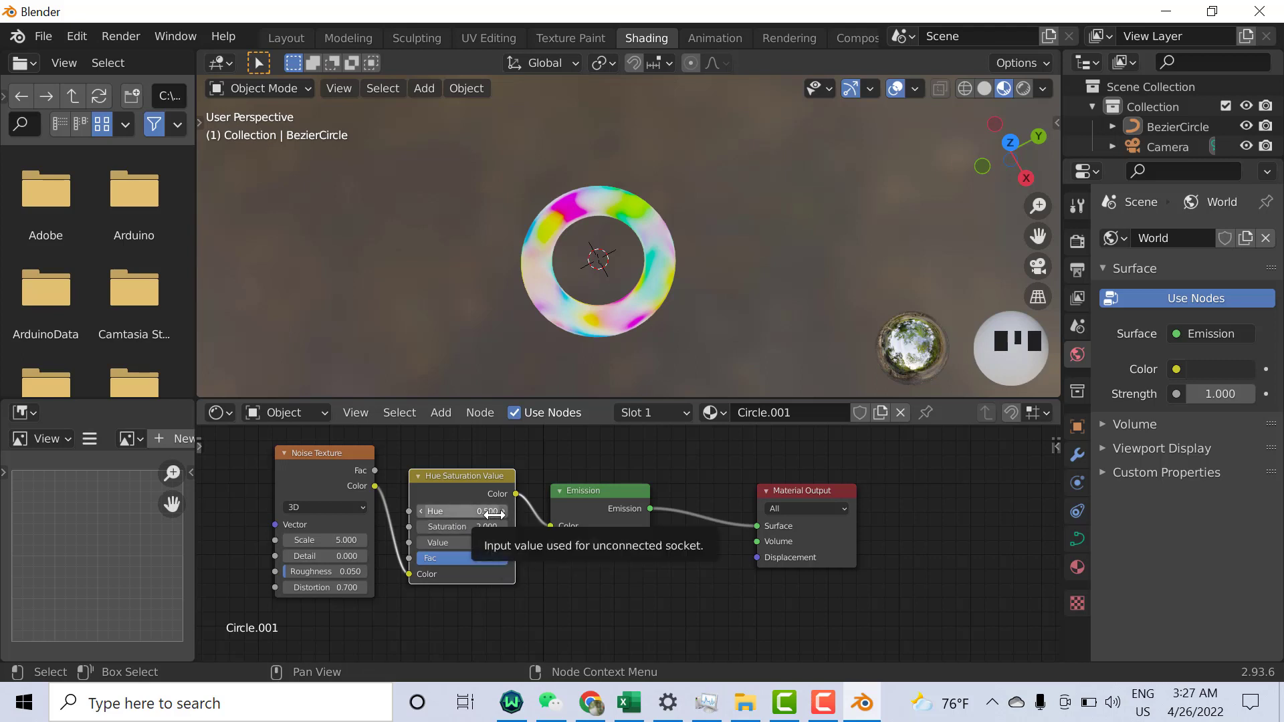
pyautogui.moveTo(468, 511); pyautogui.dragTo(506, 511)
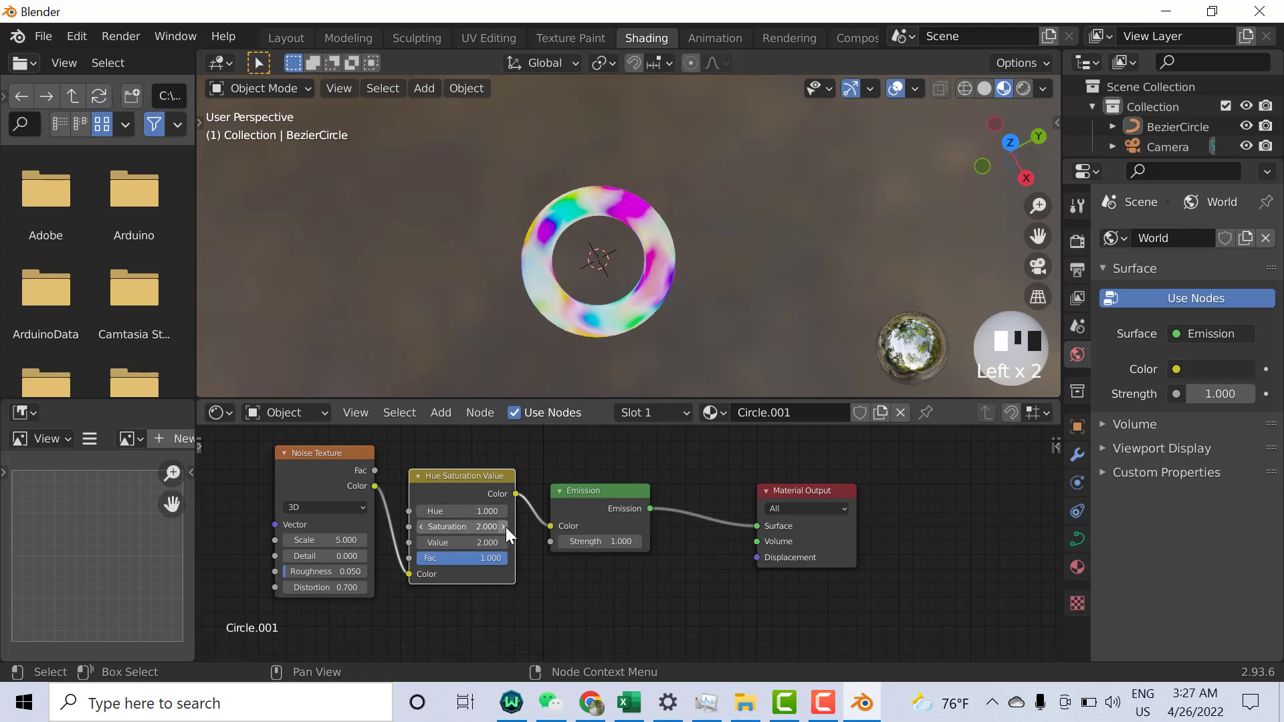
# - Try a lower Saturation on the Hue Saturation Value node and restore it to 2
pyautogui.click(421, 526)
pyautogui.click(420, 526)
pyautogui.moveTo(416, 529); pyautogui.dragTo(495, 528)
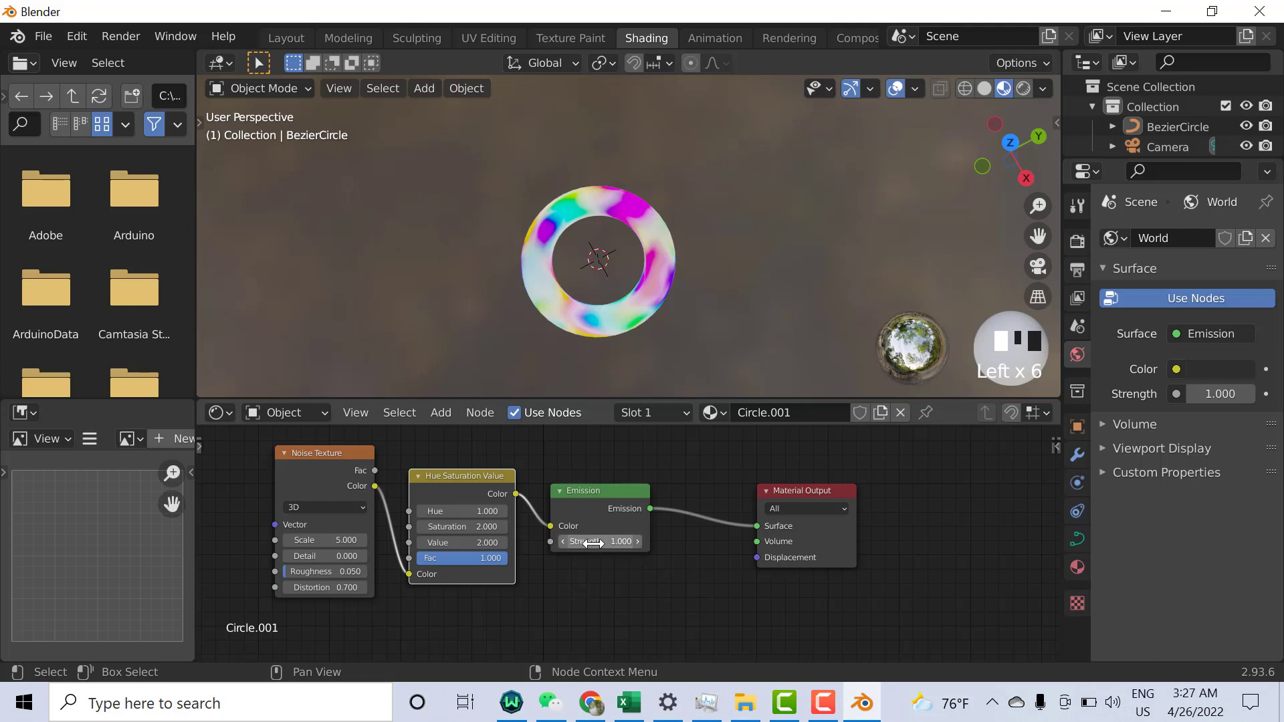
# - Set the Emission node's Strength to 2.1
pyautogui.moveTo(599, 541); pyautogui.dragTo(668, 541)
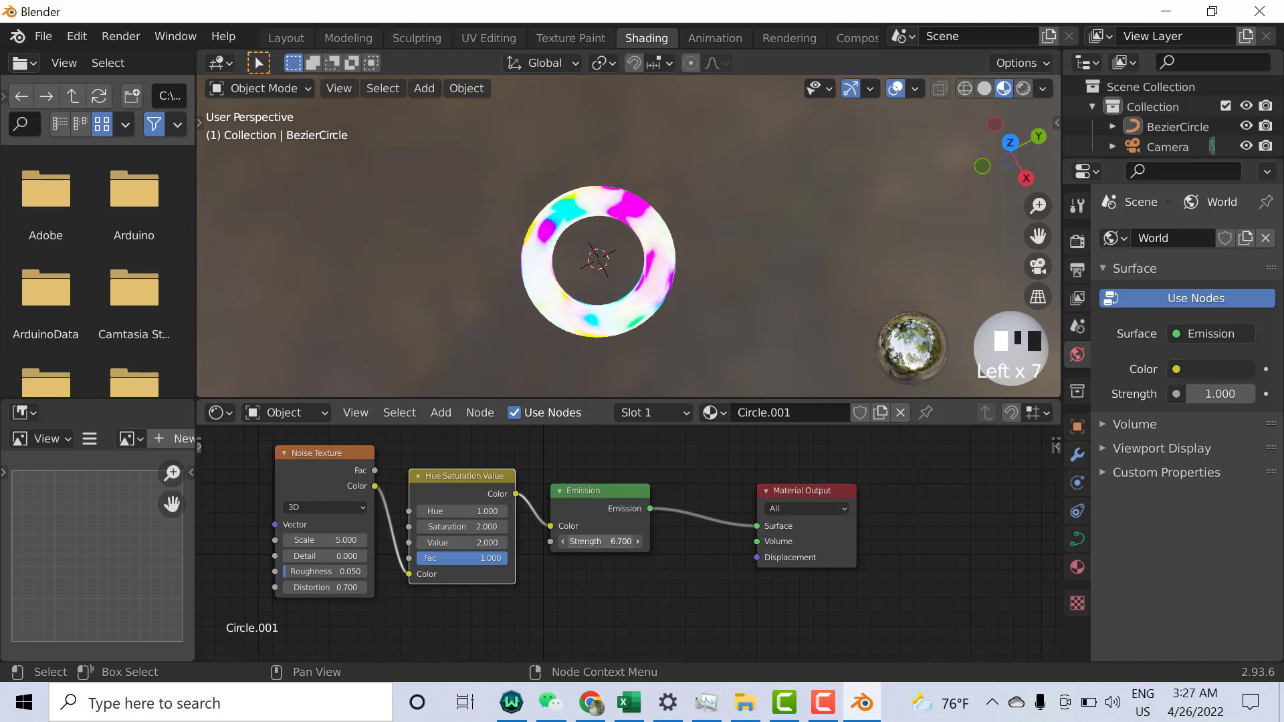
pyautogui.doubleClick(598, 541)
pyautogui.write('2.1')
pyautogui.press('Return')
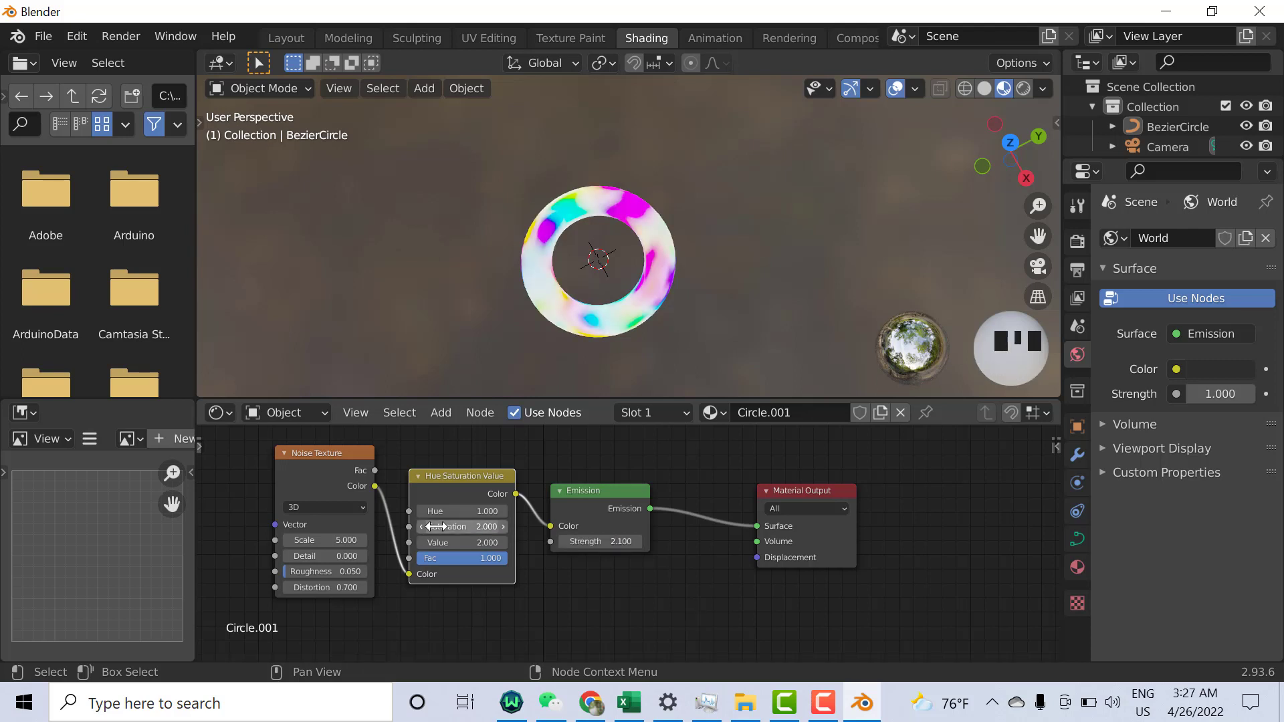
# - Try a Saturation of about 1.8 on the Hue Saturation Value node and return it to 2
pyautogui.doubleClick(462, 528)
pyautogui.click(549, 605)
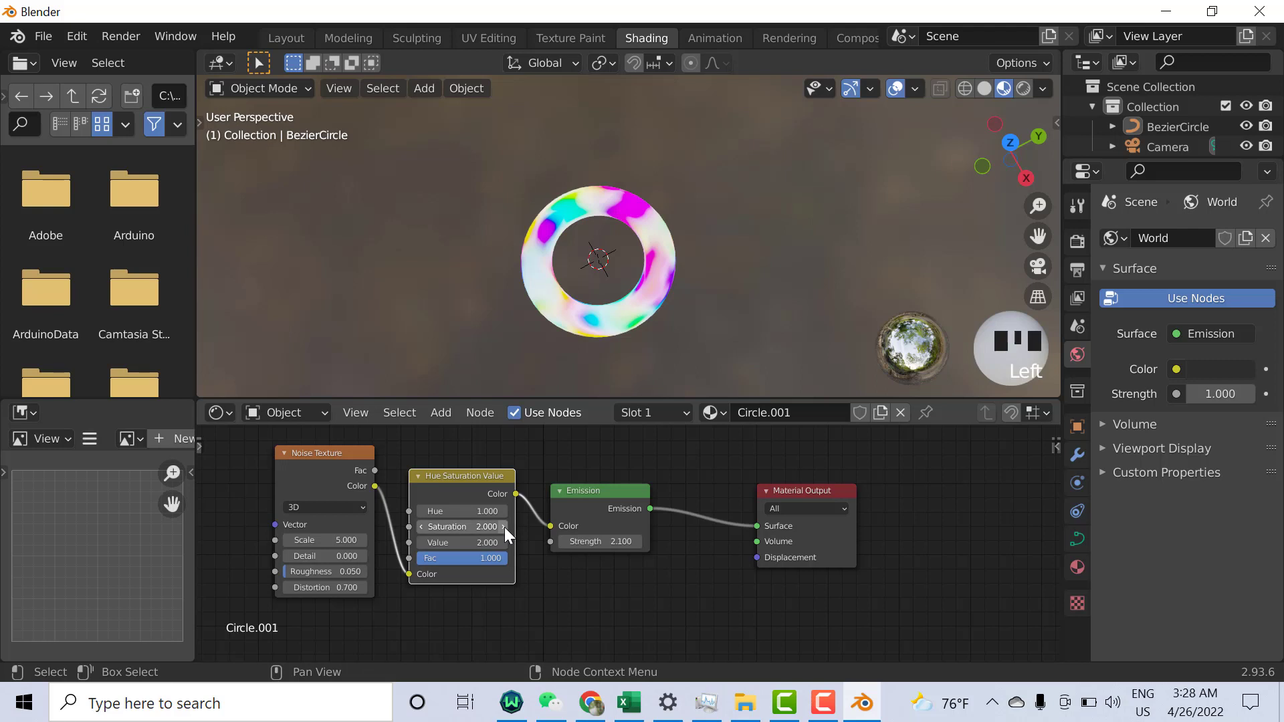
pyautogui.click(421, 527)
pyautogui.click(420, 527)
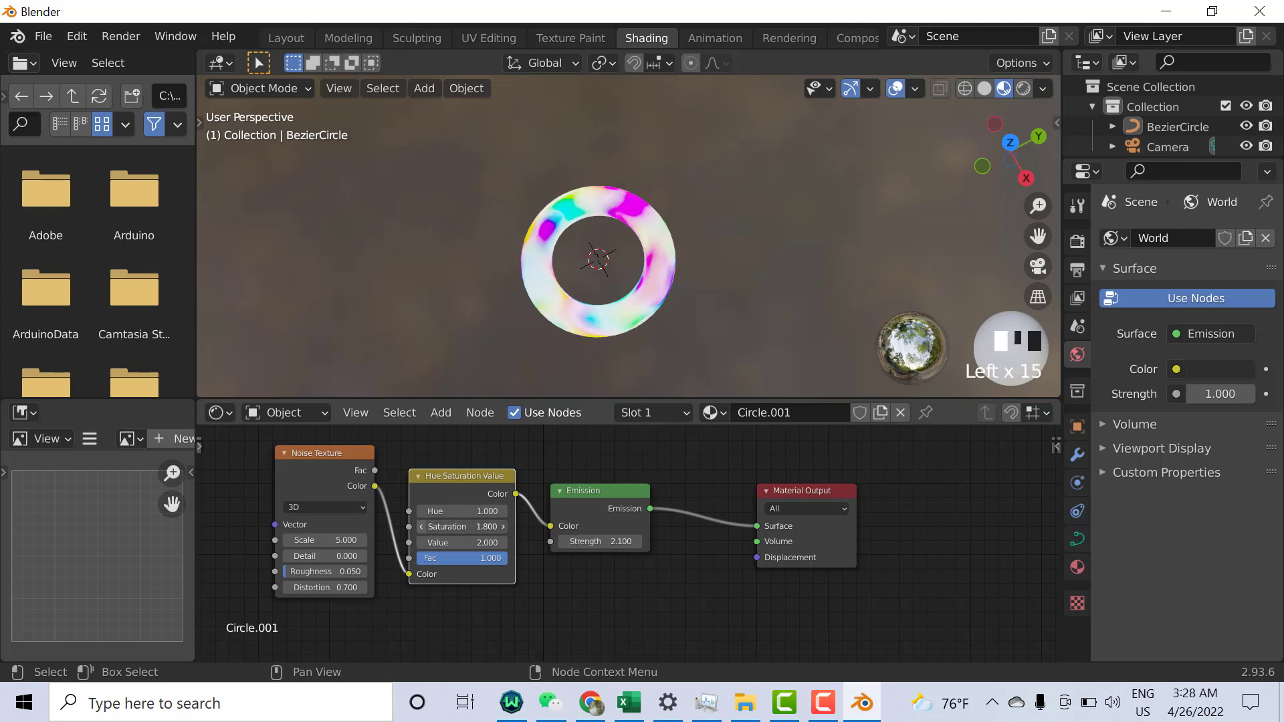
pyautogui.moveTo(422, 527); pyautogui.dragTo(476, 528)
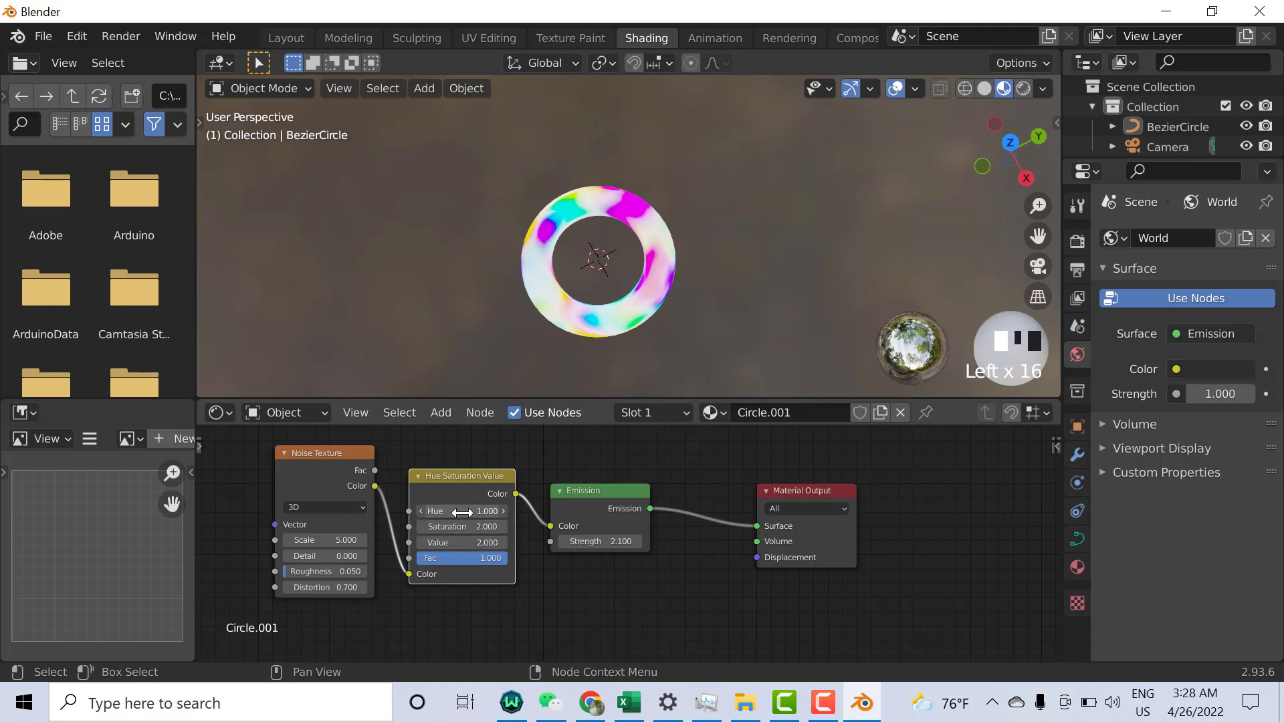
pyautogui.click(437, 559)
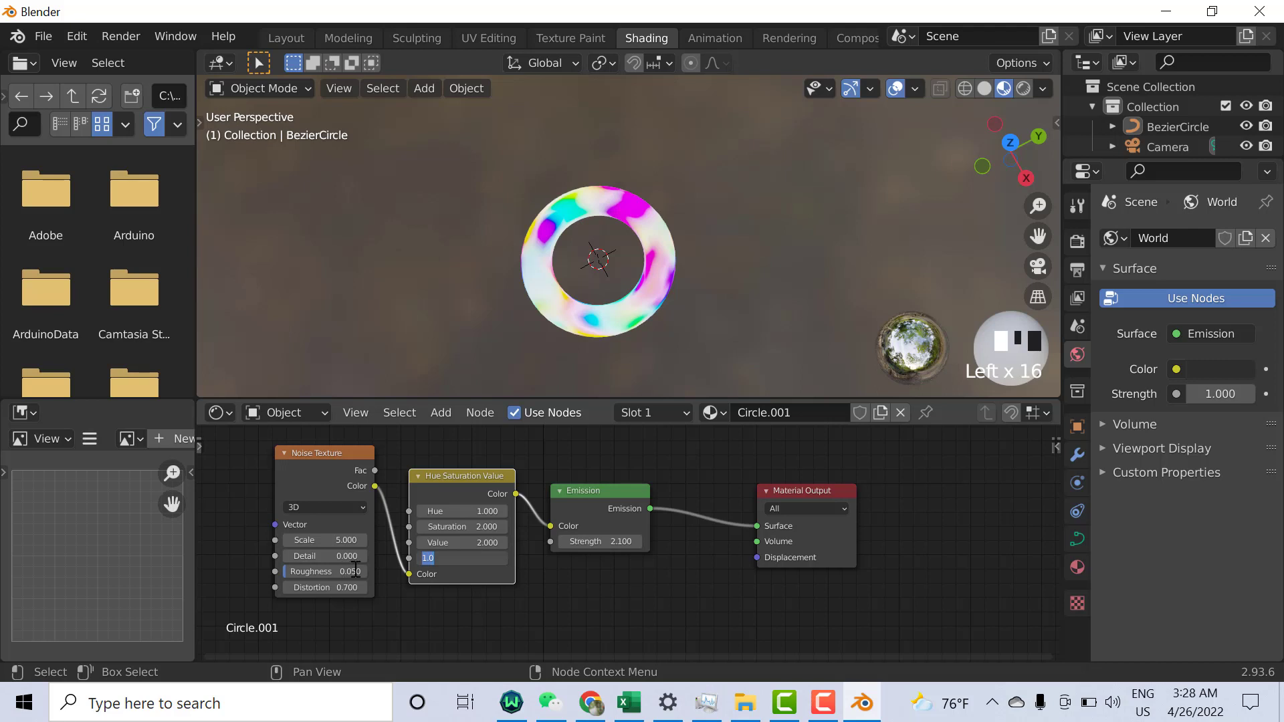
# - Raise the Noise Texture's Scale to 7.6 in small increments
pyautogui.click(363, 540)
pyautogui.click(362, 540)
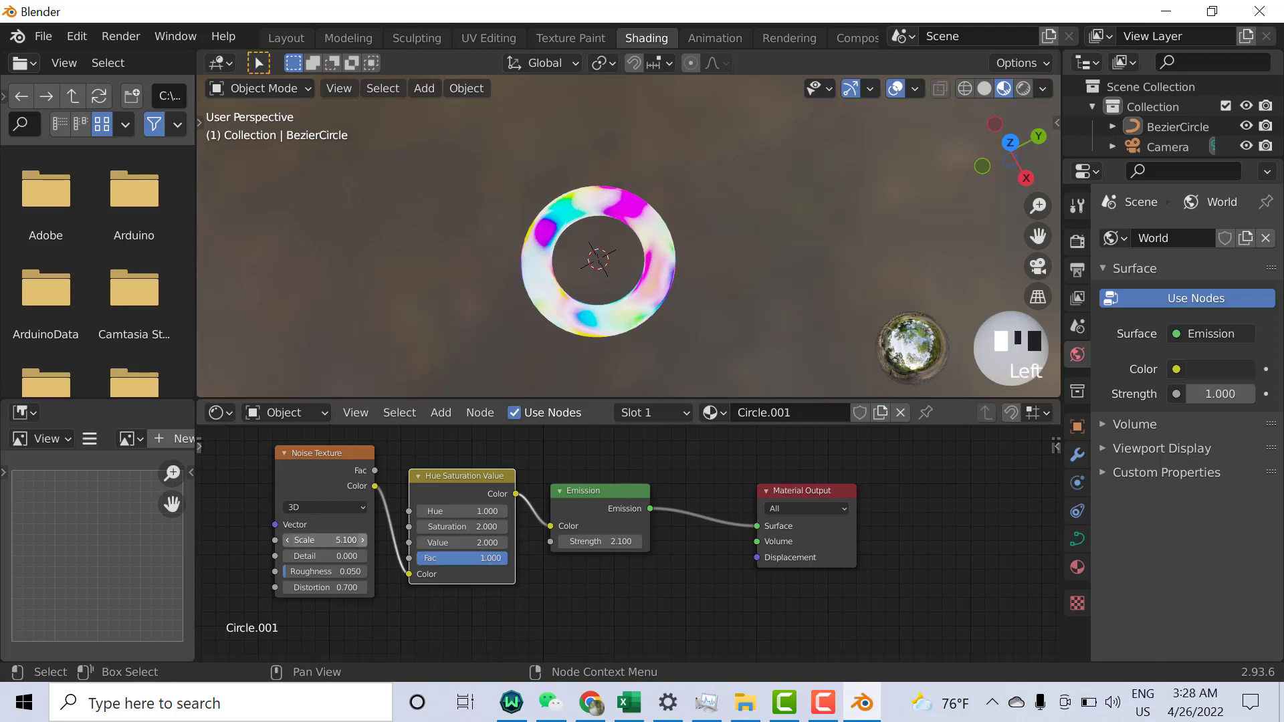
pyautogui.click(362, 540)
pyautogui.click(362, 541)
pyautogui.click(362, 540)
pyautogui.click(363, 540)
pyautogui.click(362, 541)
pyautogui.click(363, 540)
pyautogui.click(363, 541)
pyautogui.click(363, 540)
pyautogui.click(363, 540)
pyautogui.click(362, 541)
pyautogui.click(363, 541)
pyautogui.click(363, 541)
pyautogui.click(363, 540)
pyautogui.click(362, 540)
pyautogui.click(362, 540)
pyautogui.click(363, 540)
pyautogui.click(362, 541)
pyautogui.click(363, 541)
pyautogui.click(363, 541)
pyautogui.click(363, 541)
pyautogui.click(504, 527)
pyautogui.click(504, 527)
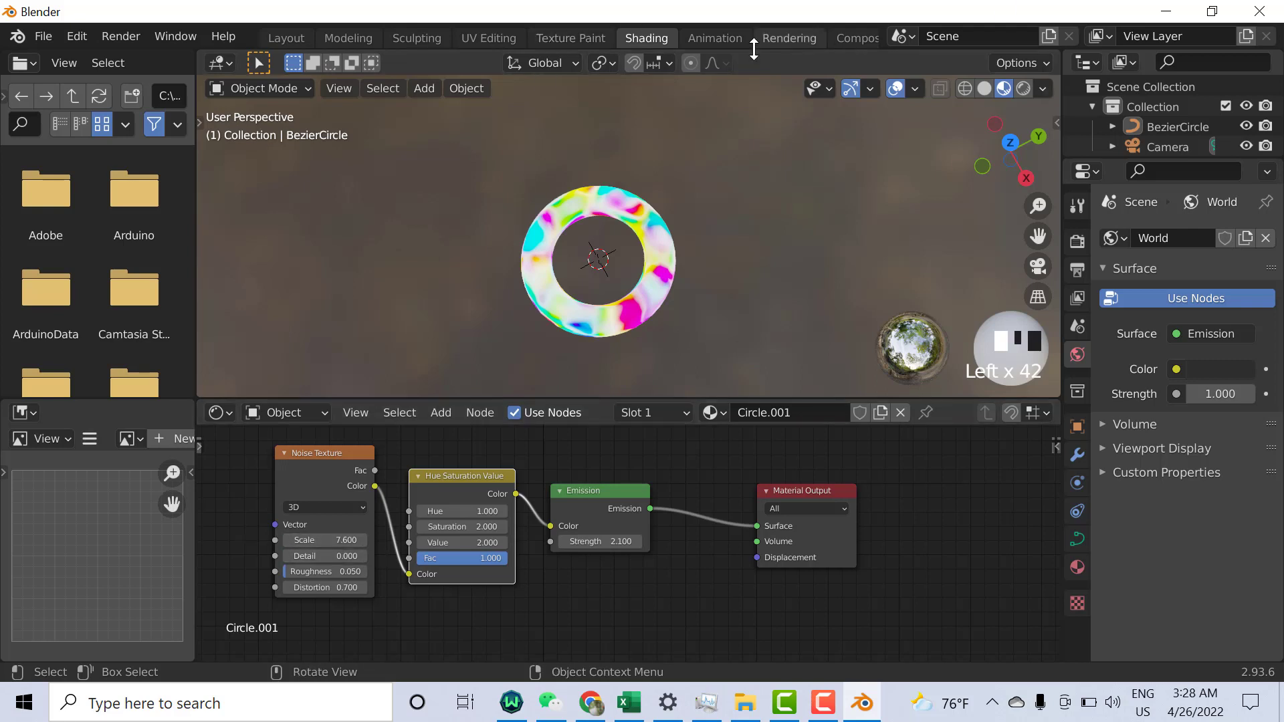
# - Examine the multicoloured ring from another angle in the Layout workspace and return to the Shading workspace
pyautogui.click(293, 37)
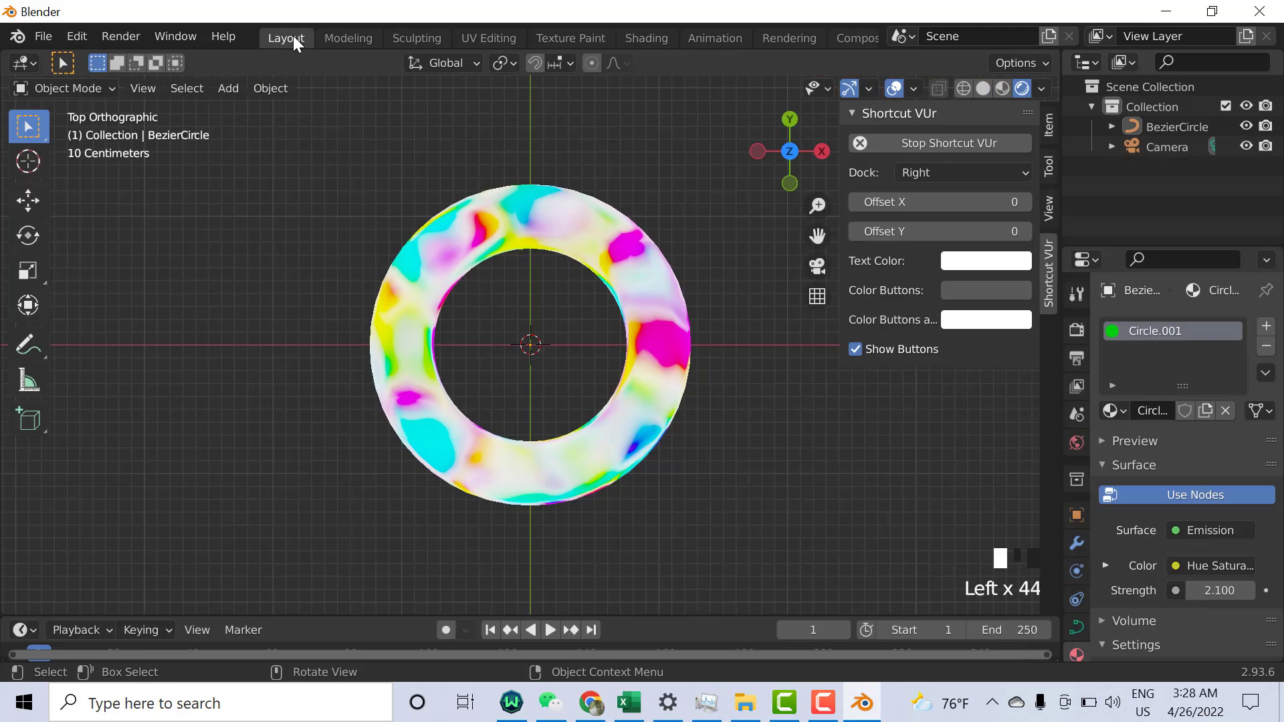
pyautogui.moveTo(692, 443); pyautogui.dragTo(450, 440, button='middle')
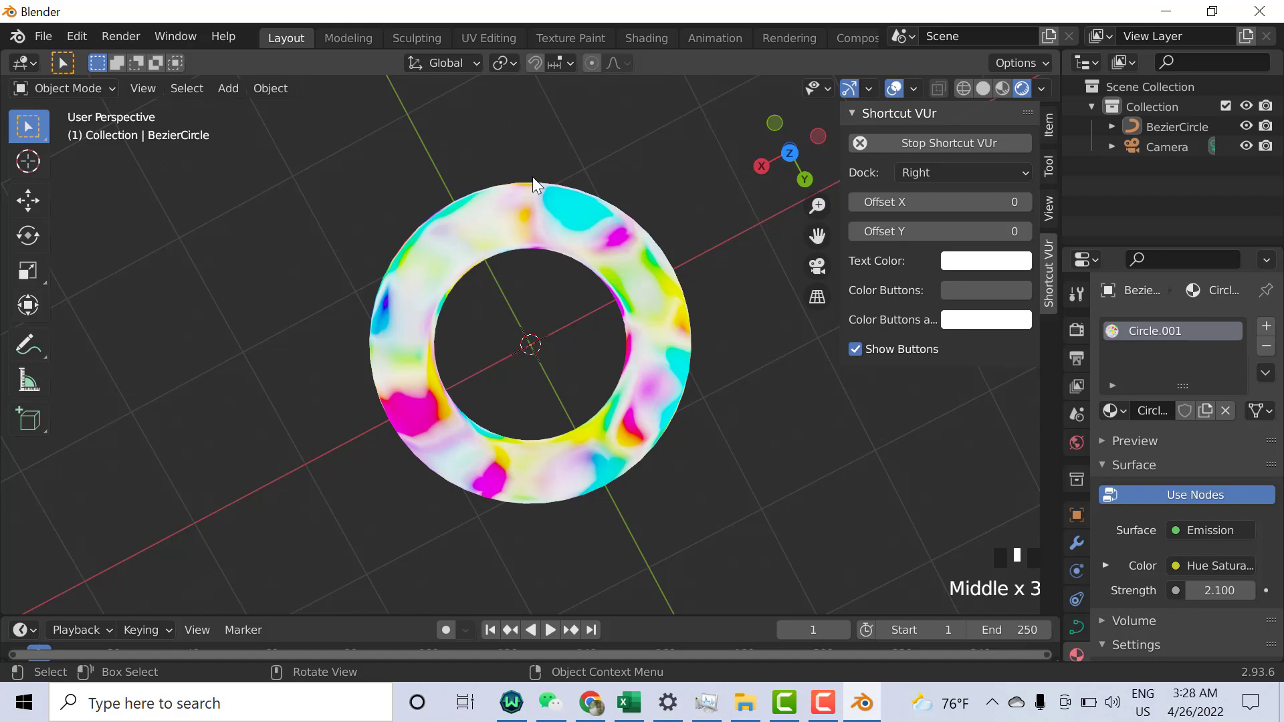
pyautogui.click(650, 38)
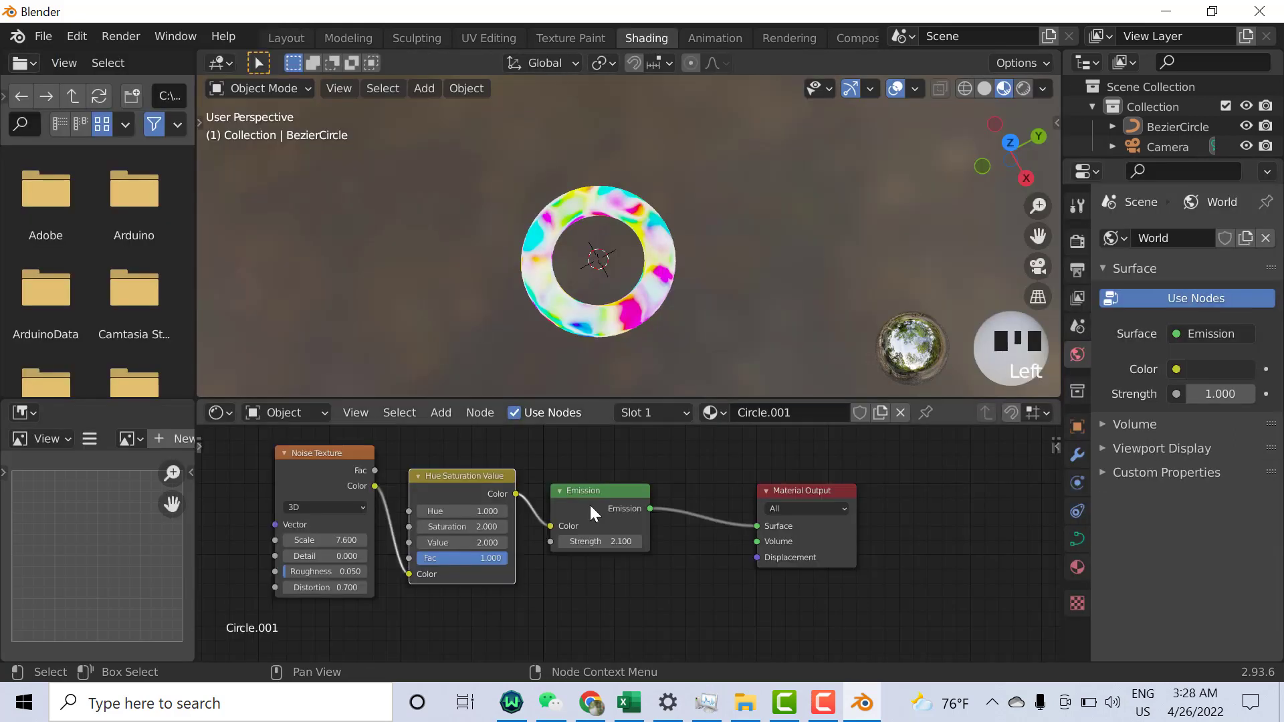
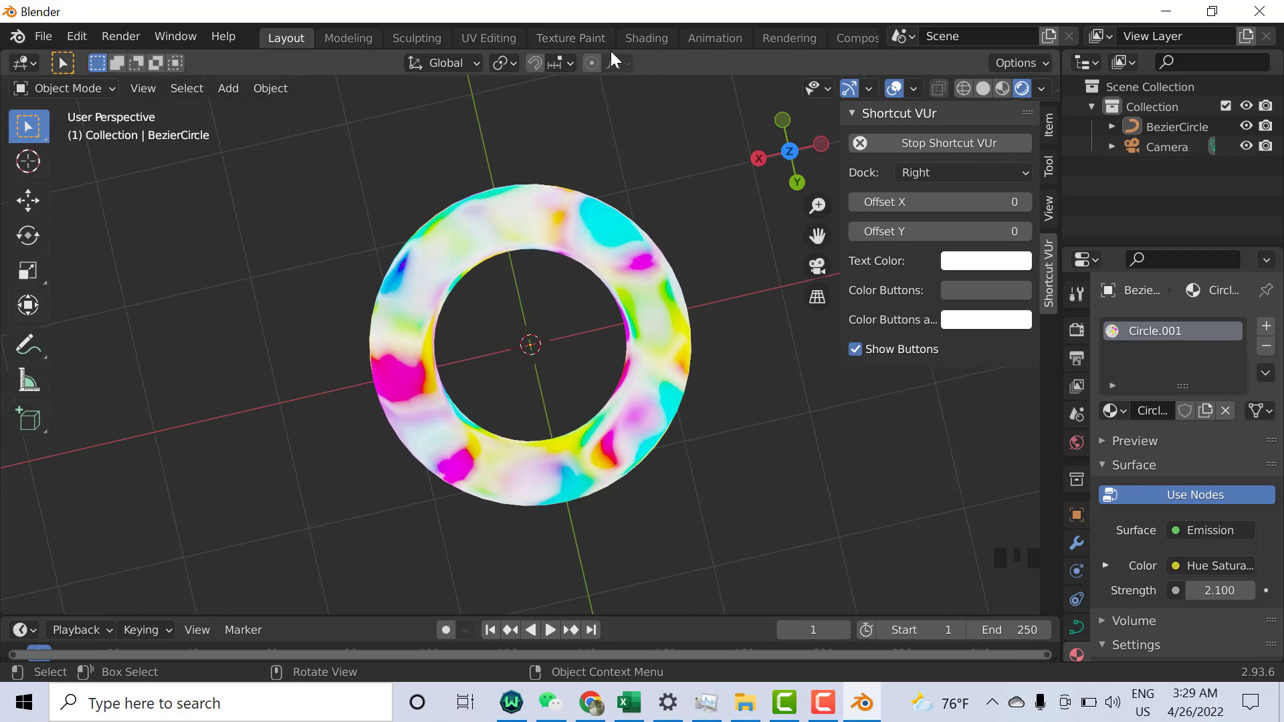
# - Return to the Shading workspace and set the Noise Texture's Scale to 5.3
pyautogui.click(645, 40)
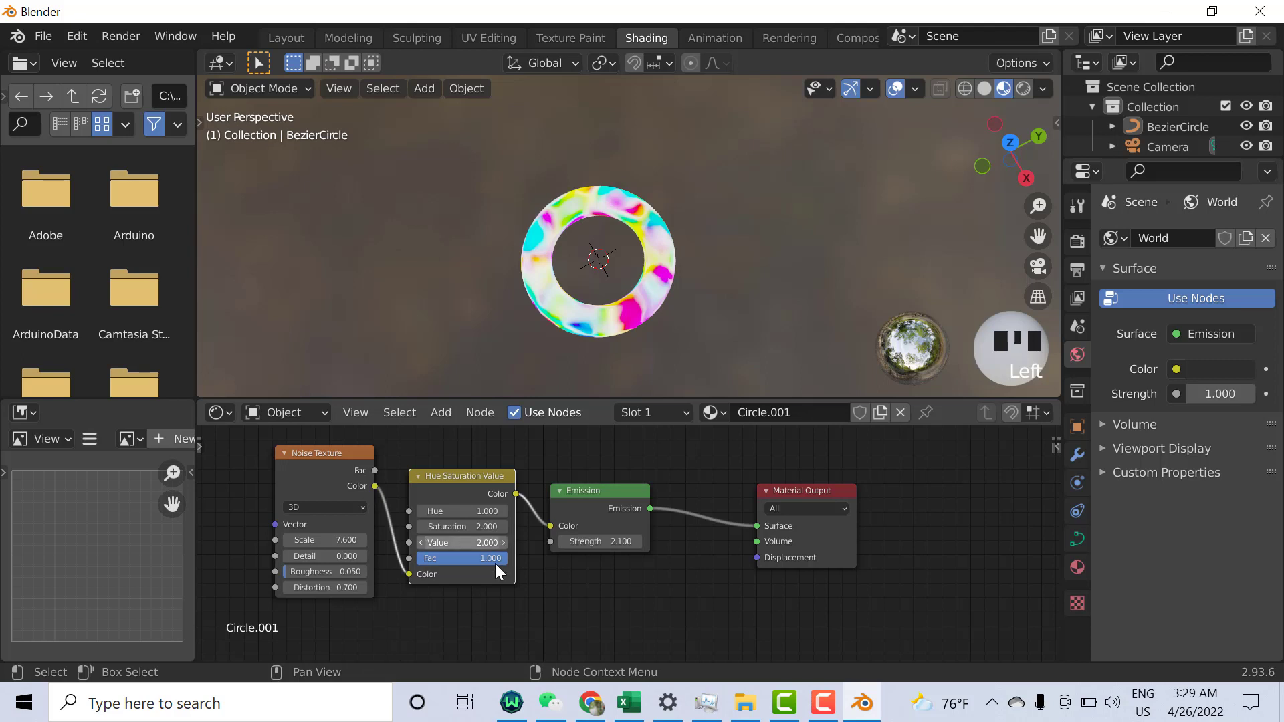
pyautogui.click(428, 615)
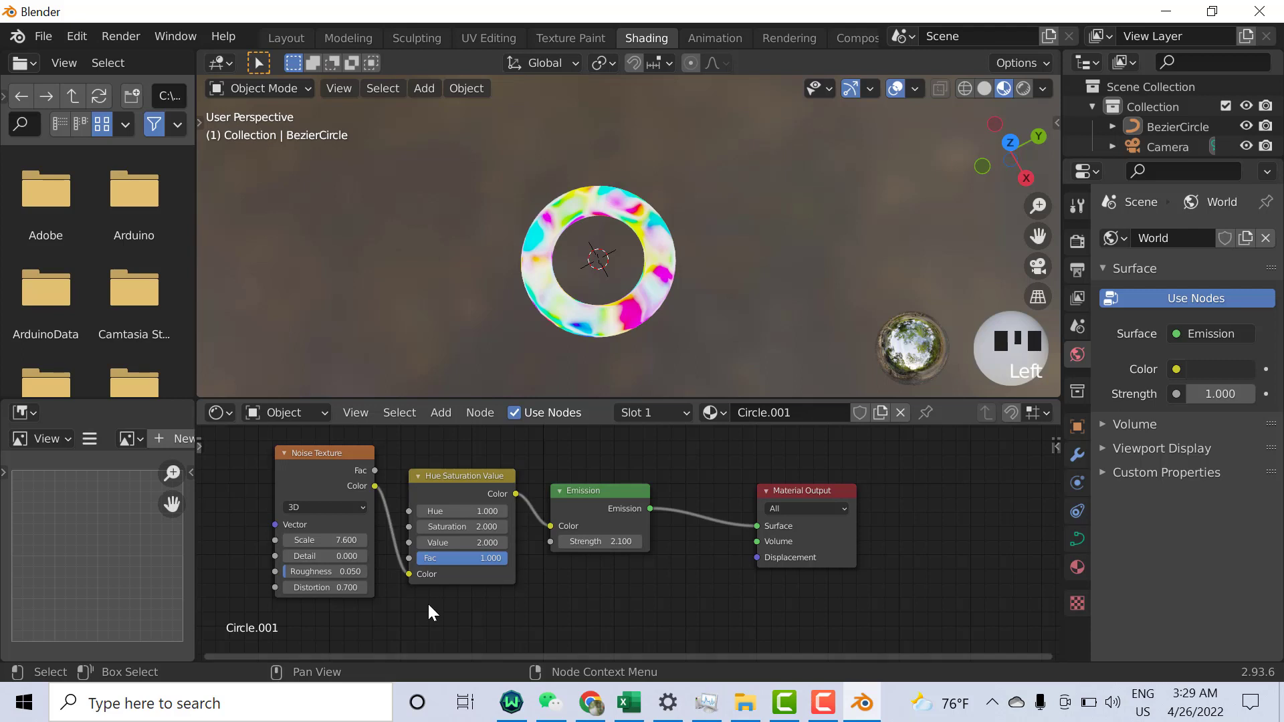
pyautogui.doubleClick(336, 539)
pyautogui.write('5')
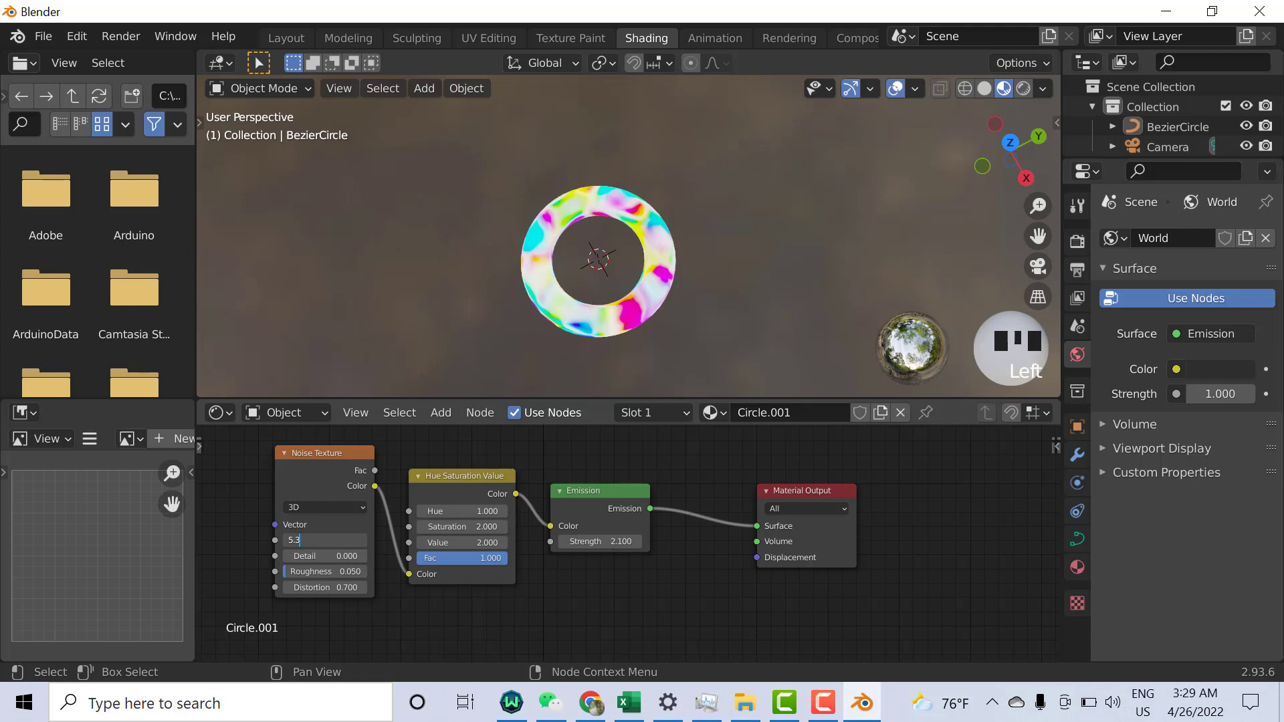
pyautogui.write('.3')
pyautogui.press('Return')
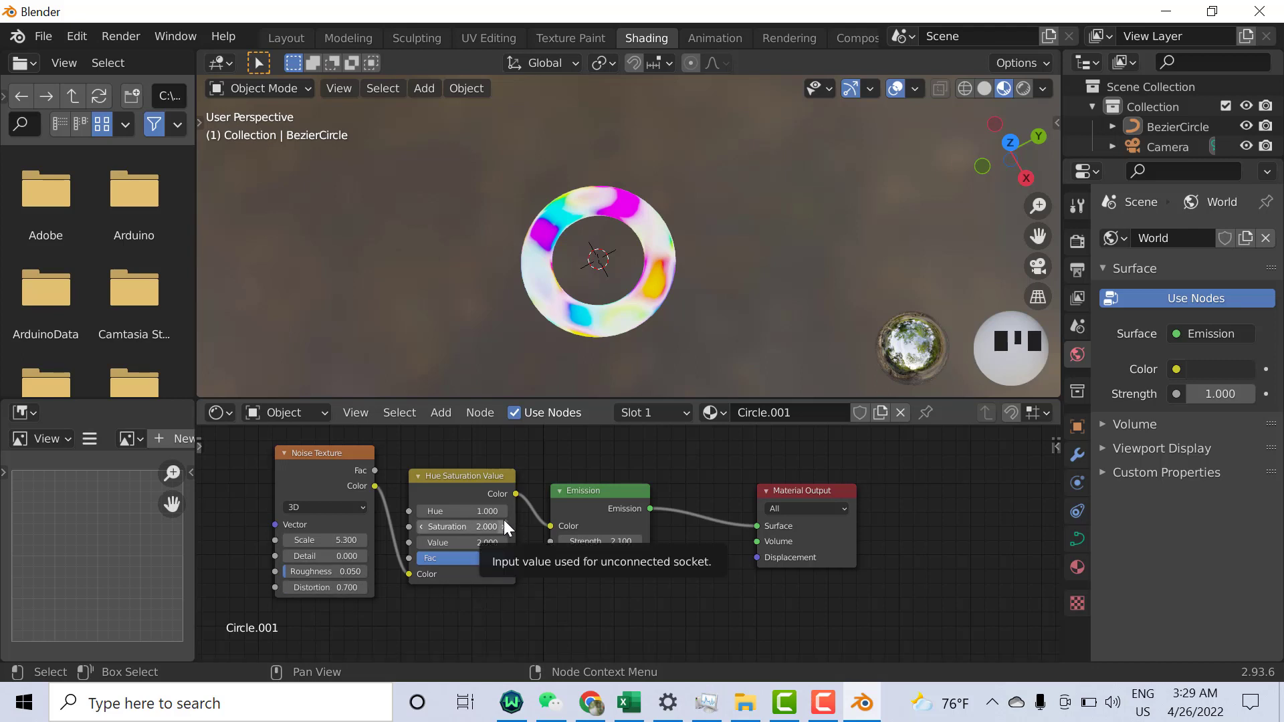
# - Set the Hue Saturation Value node's Saturation to 5, try 1.4 and undo that last change
pyautogui.click(473, 523)
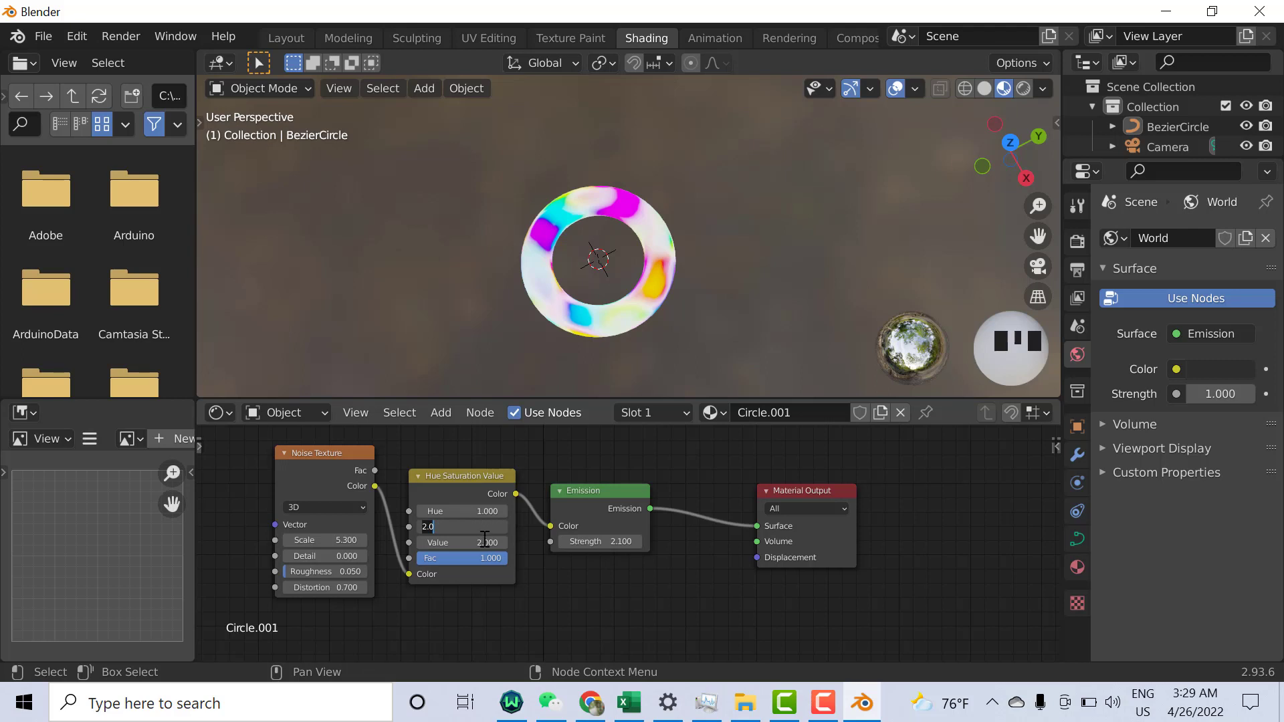
pyautogui.write('2.0')
pyautogui.press('Return')
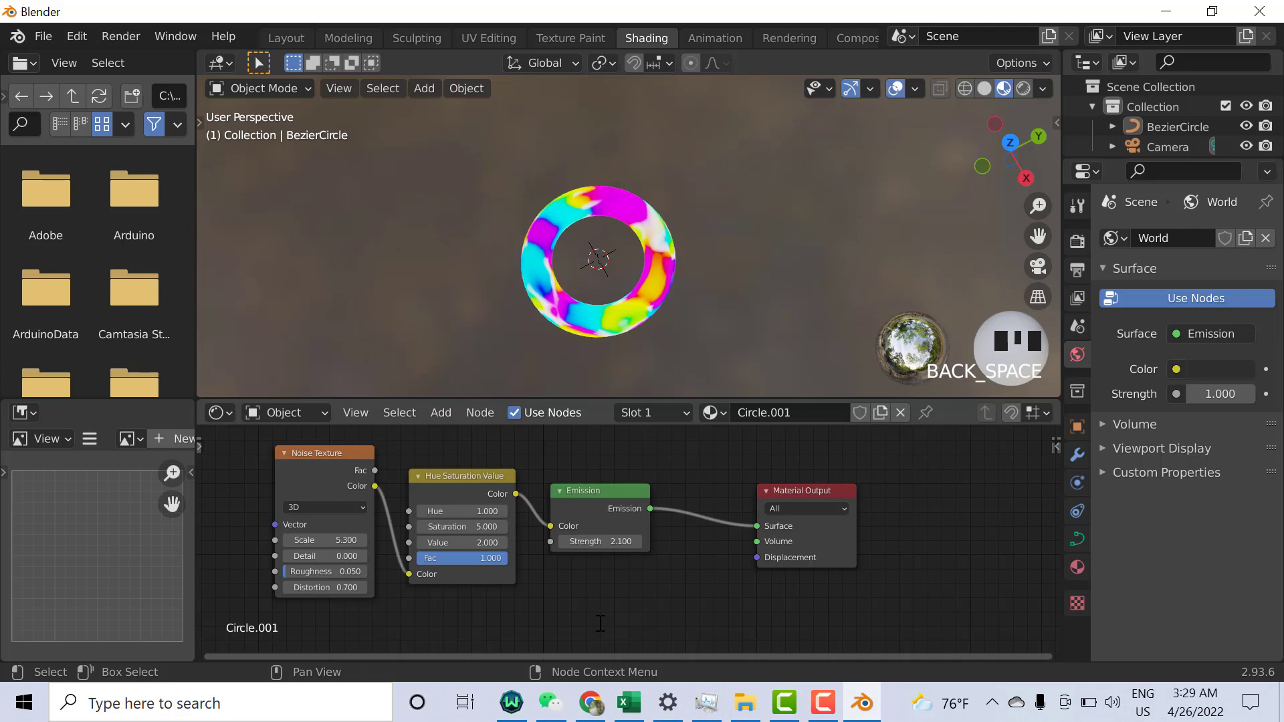
pyautogui.moveTo(473, 527); pyautogui.dragTo(421, 527)
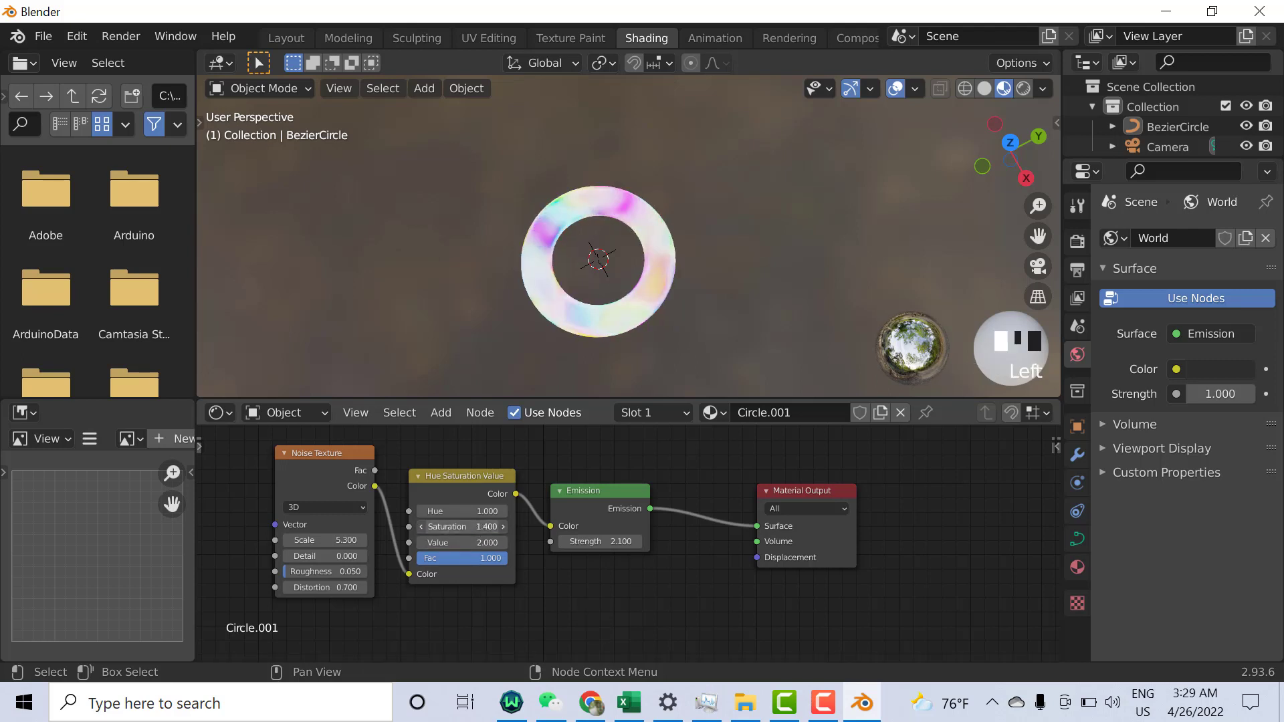
pyautogui.hotkey('ctrl', 'z')
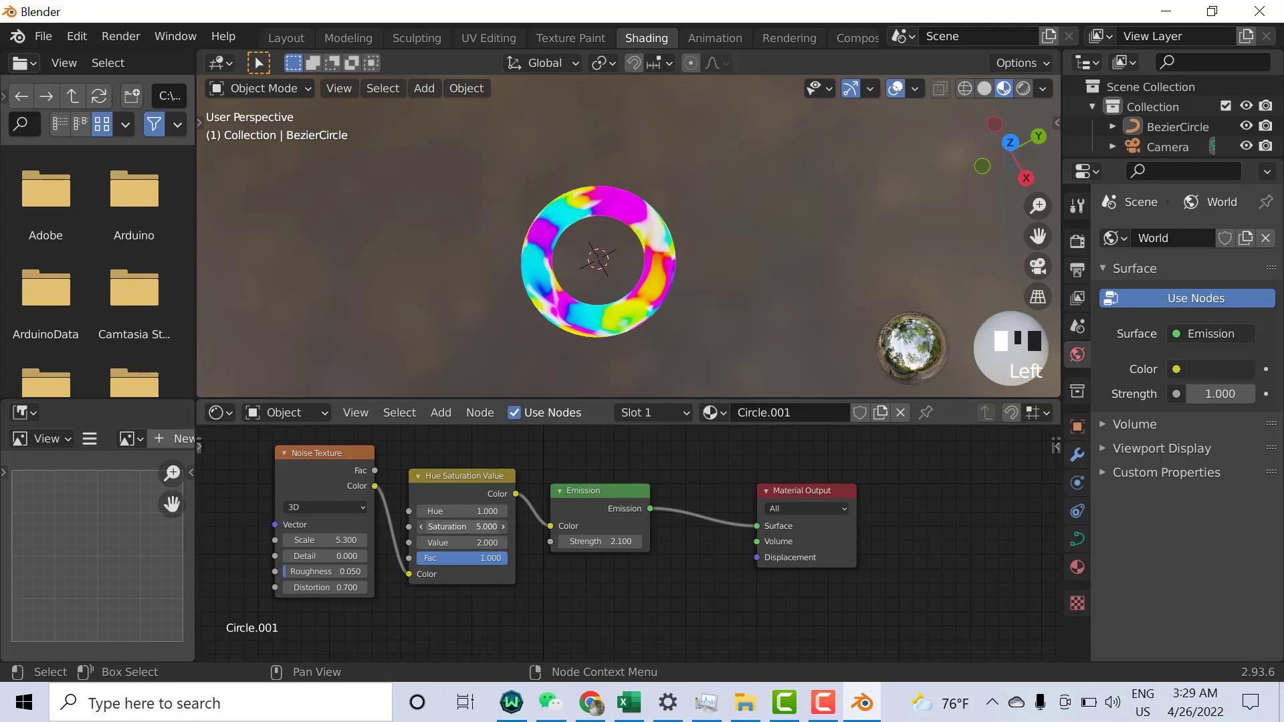
pyautogui.click(820, 713)
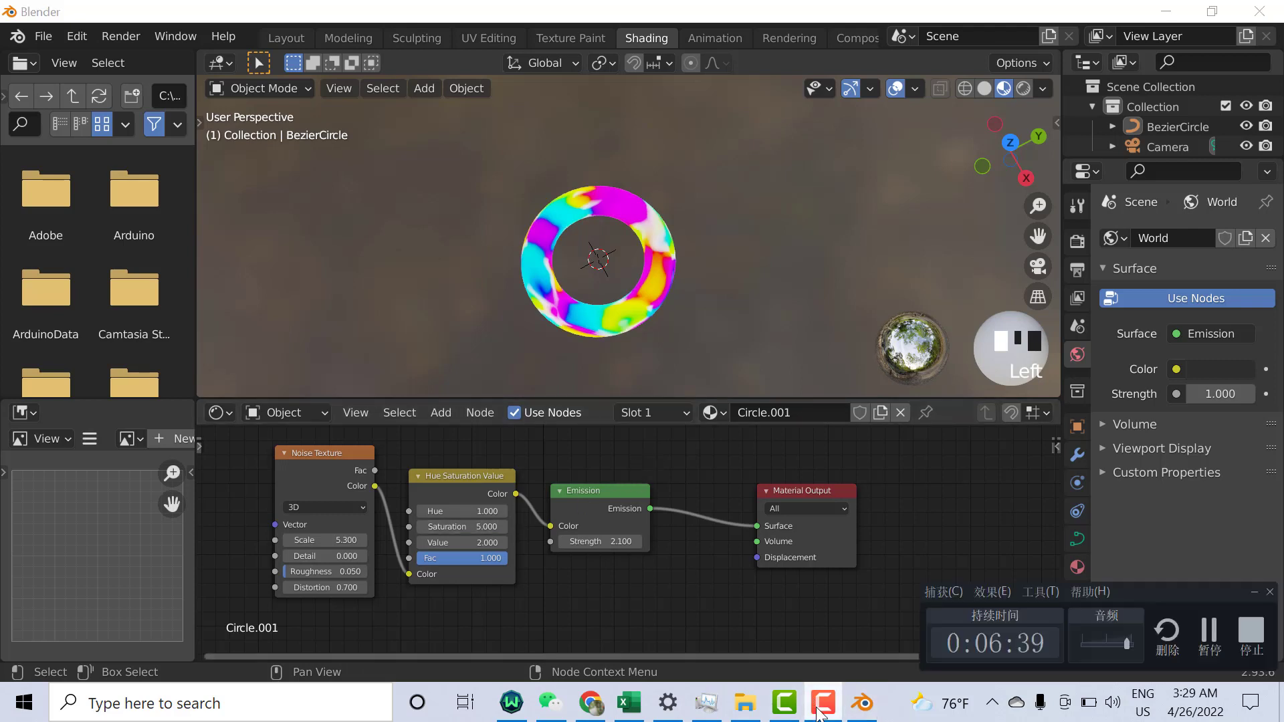
pyautogui.click(502, 528)
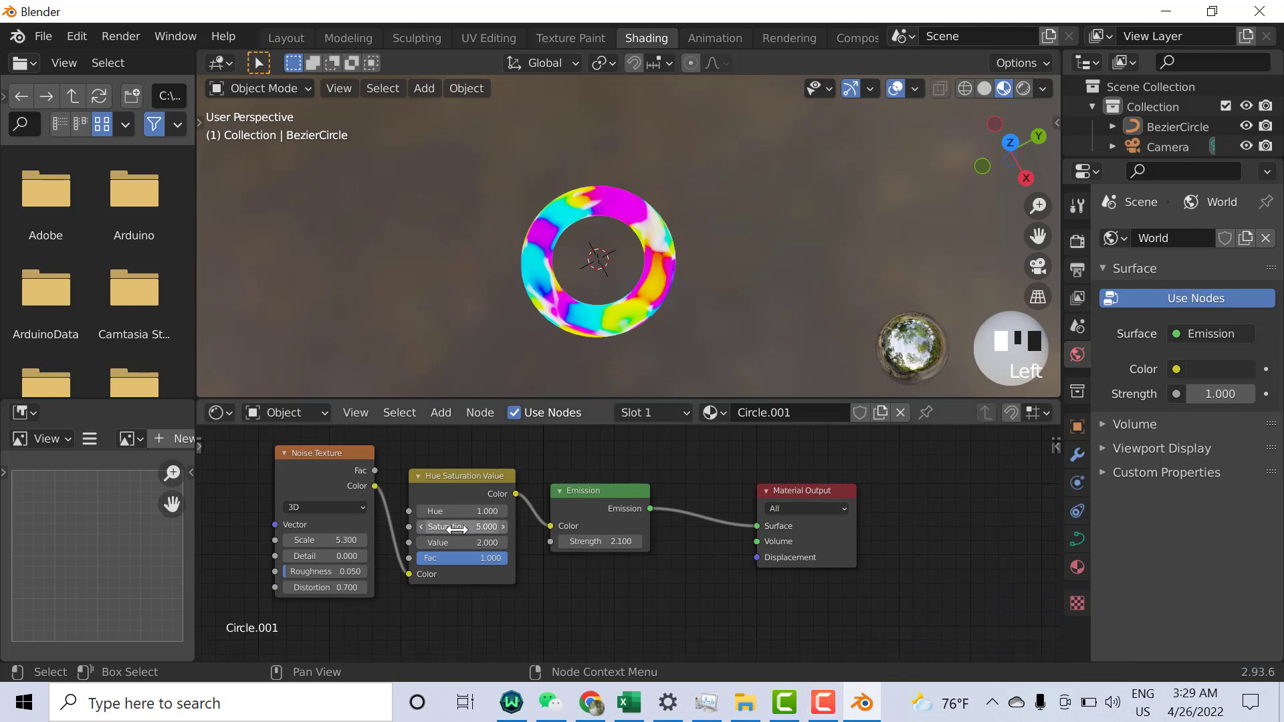
# - Set the Hue Saturation Value node's Saturation to 8 and fine-tune it down to 7.5
pyautogui.write('5.0')
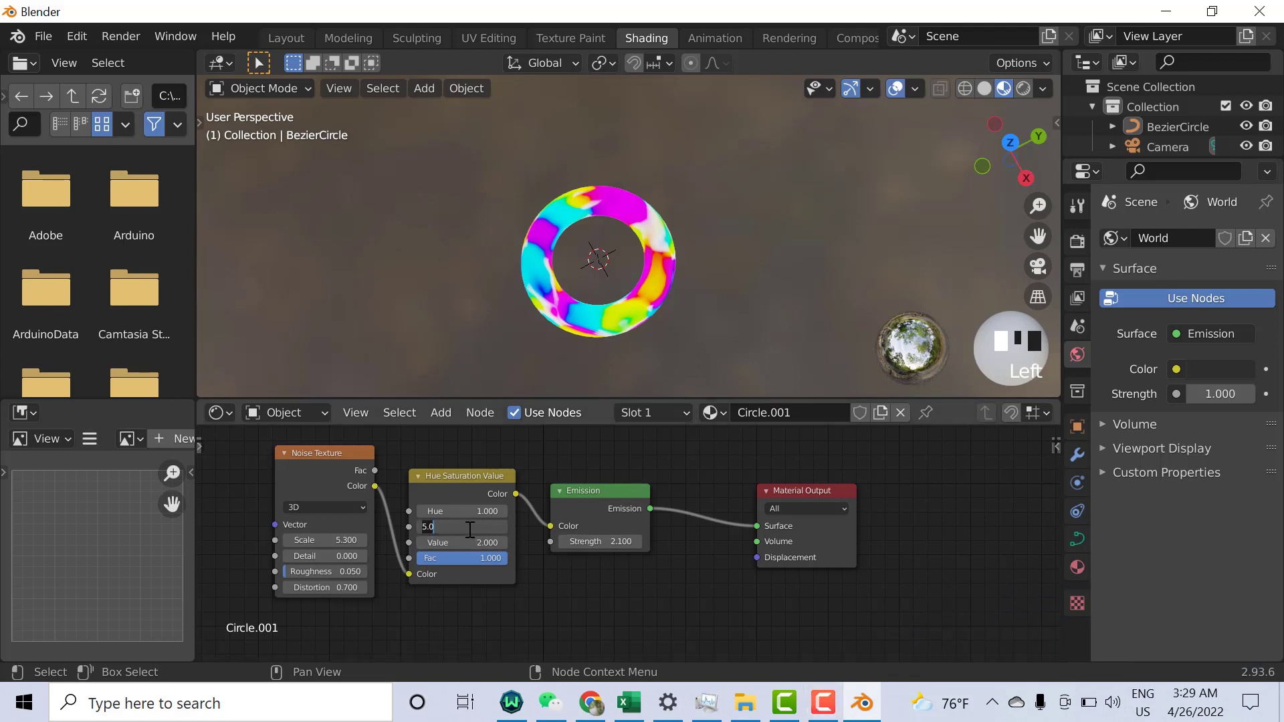
pyautogui.click(468, 527)
pyautogui.write('8')
pyautogui.click(565, 610)
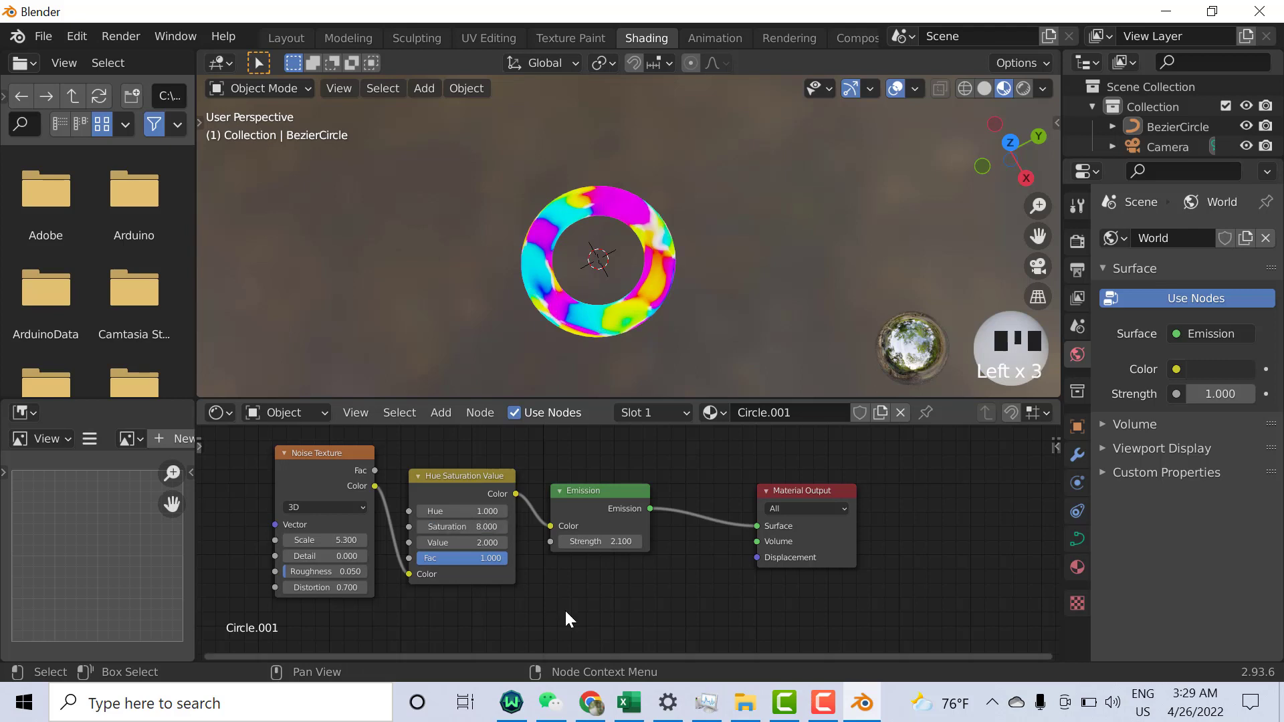
pyautogui.moveTo(463, 528)
pyautogui.mouseDown()
pyautogui.moveTo(374, 527)
pyautogui.moveTo(451, 527)
pyautogui.mouseUp()
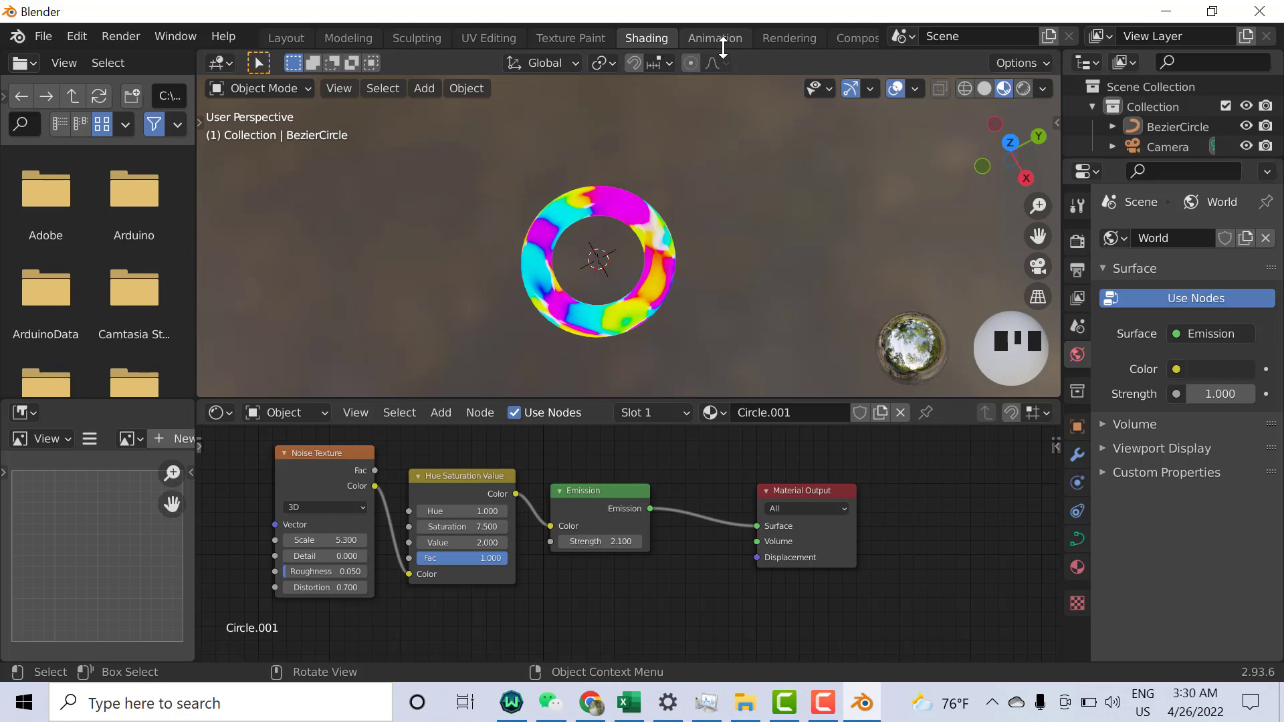
# - Examine the more saturated ring from a different angle in the Layout workspace
pyautogui.click(285, 36)
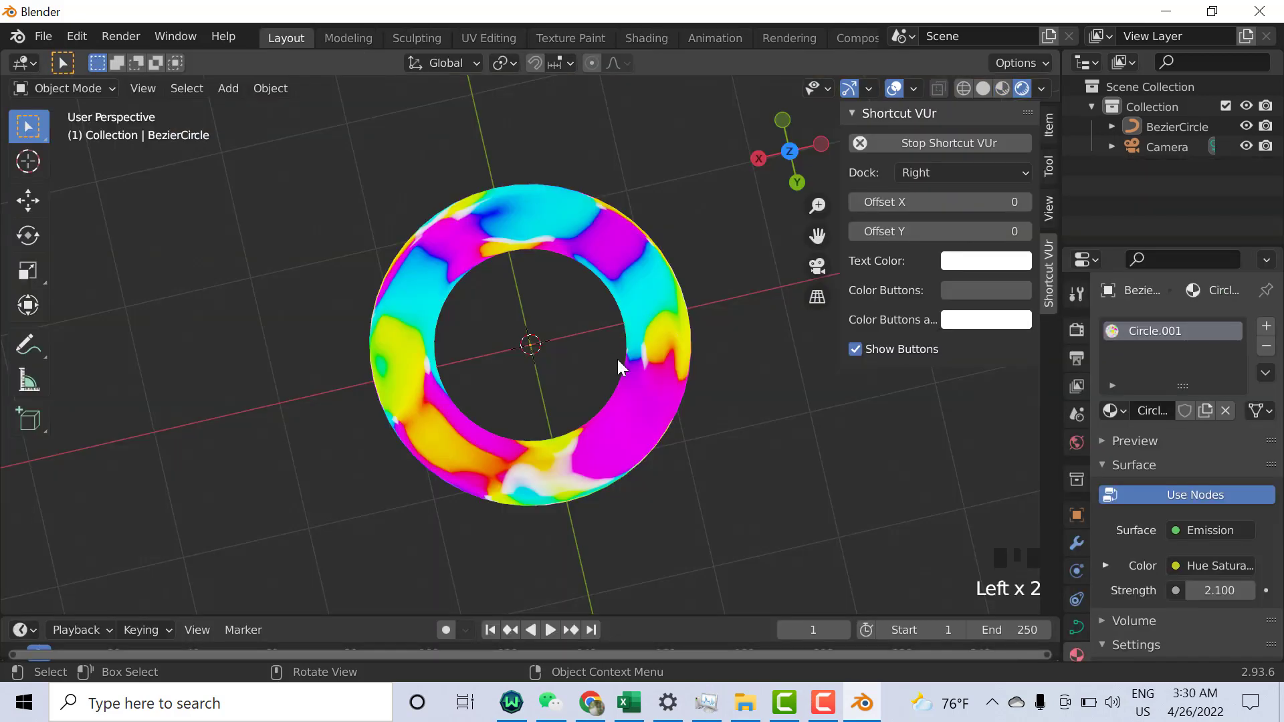
pyautogui.moveTo(617, 359); pyautogui.dragTo(526, 305, button='middle')
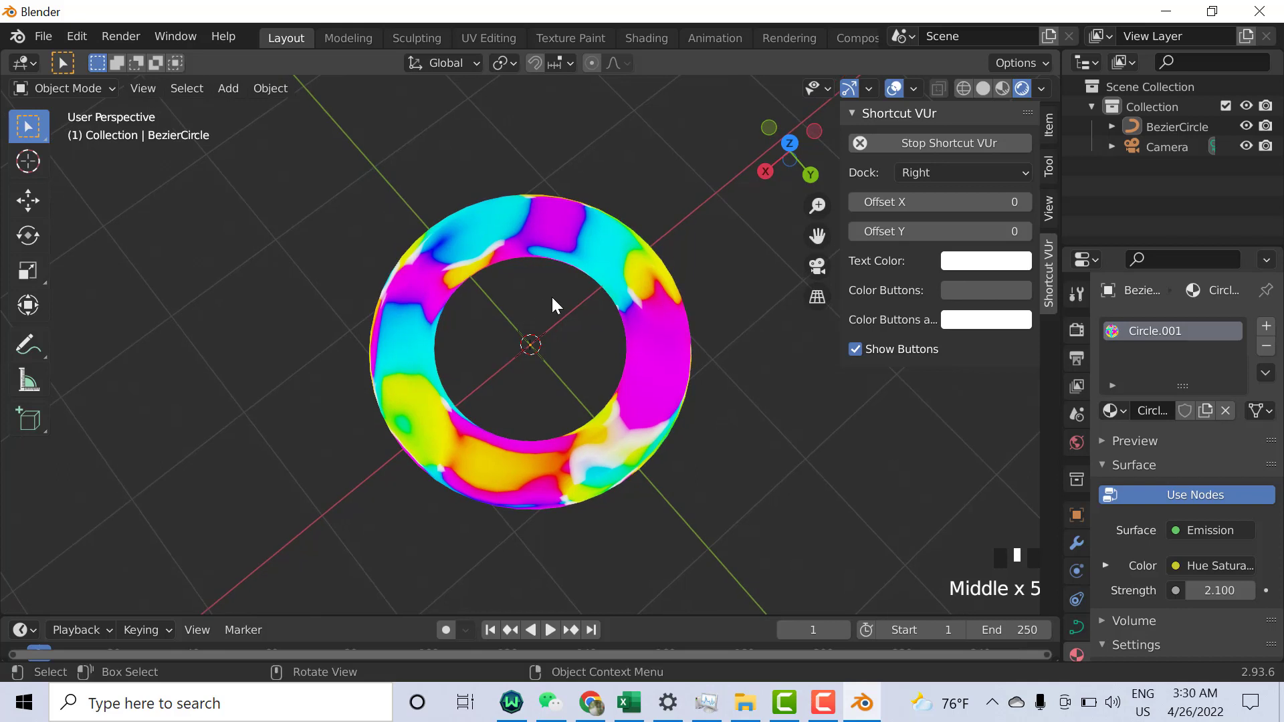